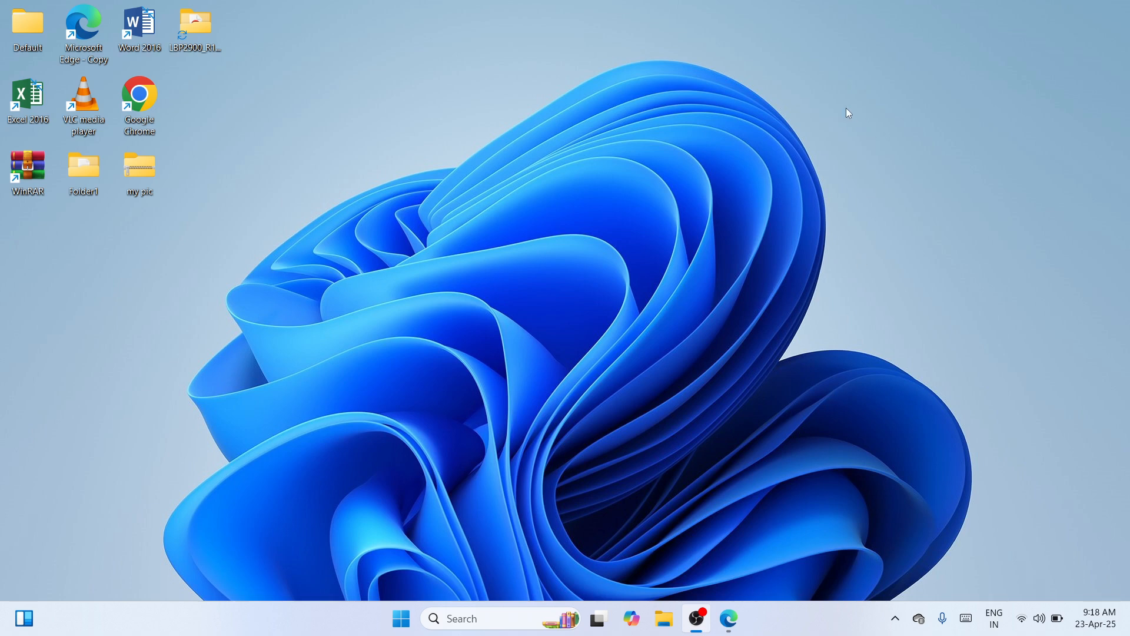
Step: Find Google Chrome with the Windows search and open it
left_click(475, 612)
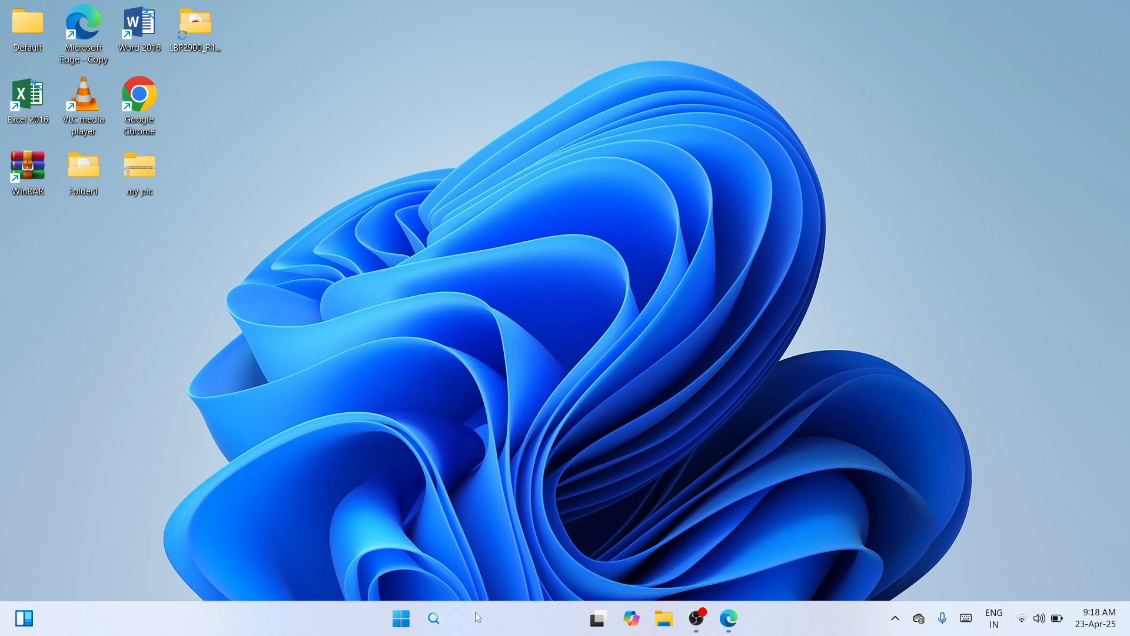
type("chr")
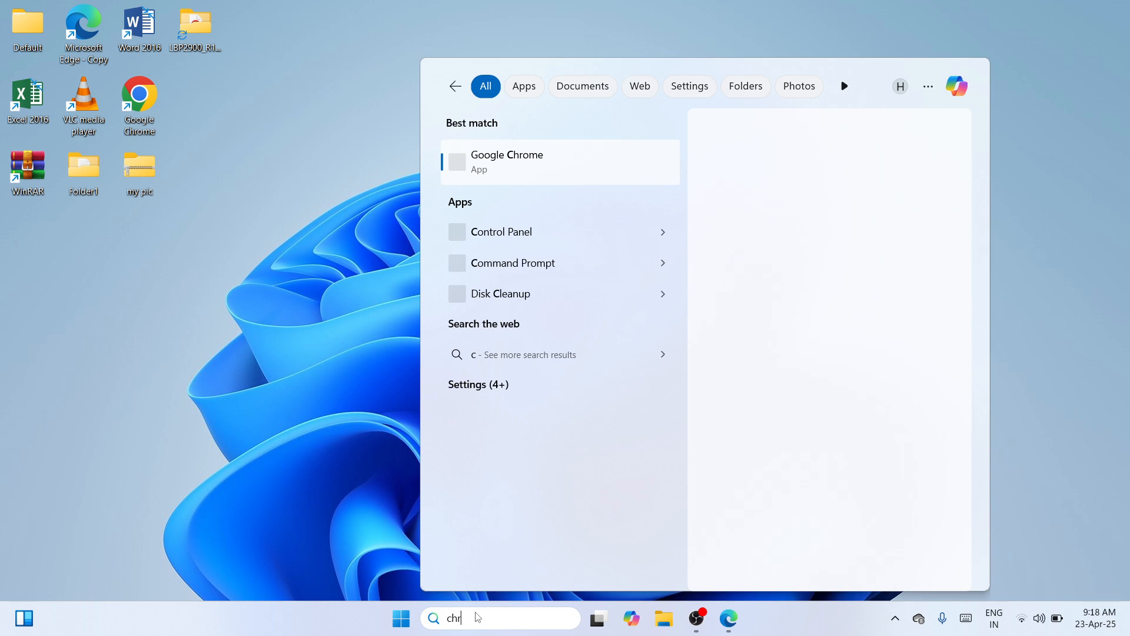
type("ome")
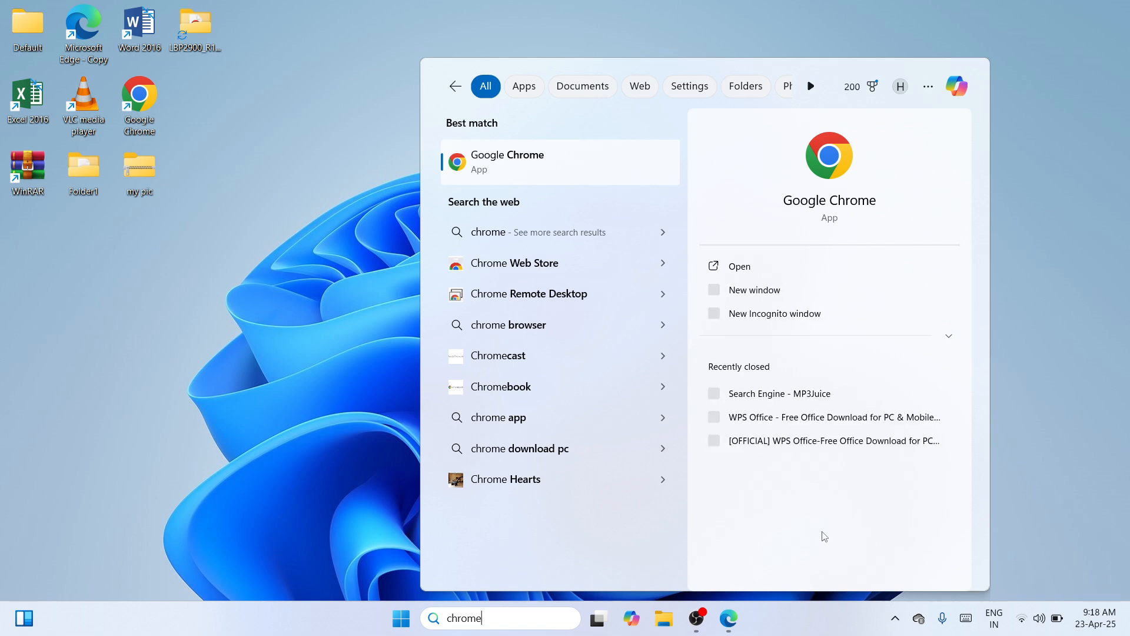
left_click(762, 270)
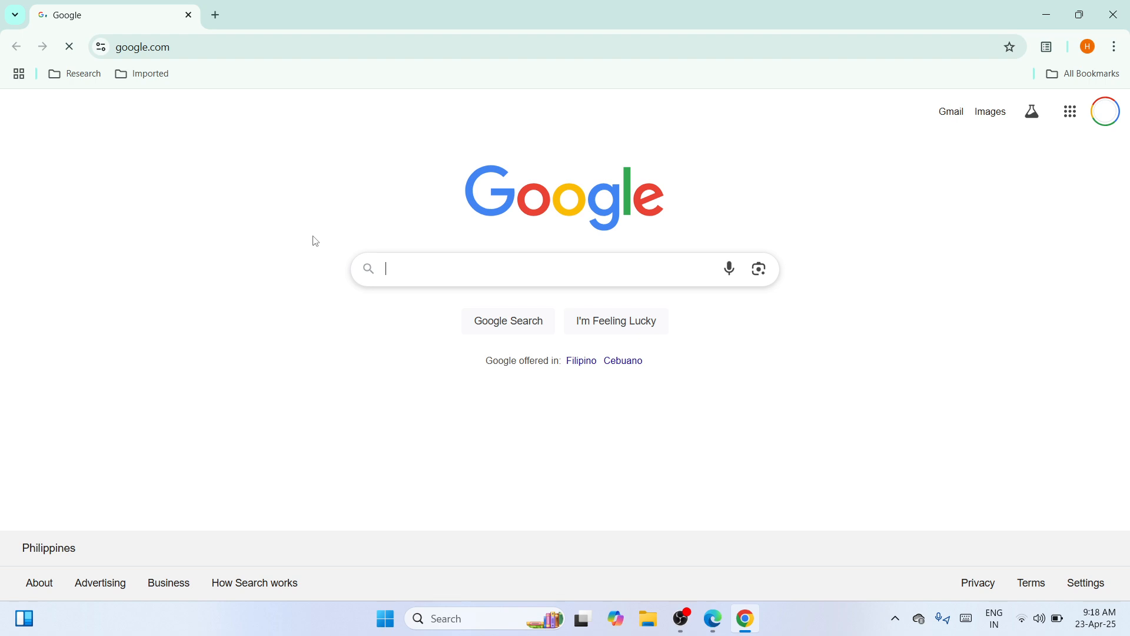
left_click(319, 45)
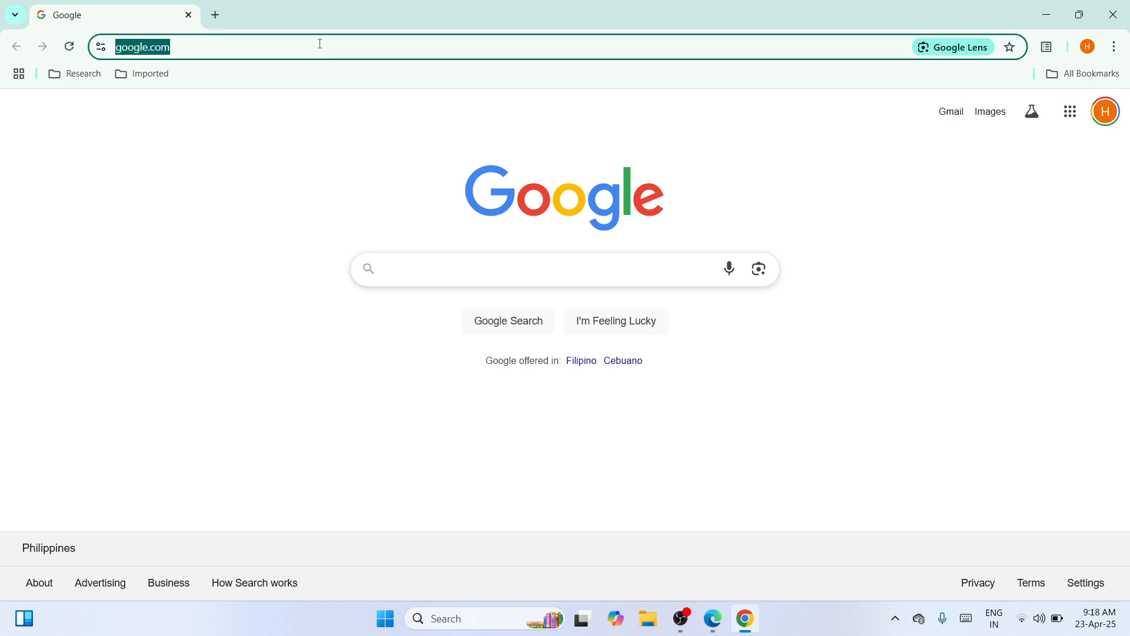
type("https://in.canon/en/support/imageCLASS%20LBP6030w/model")
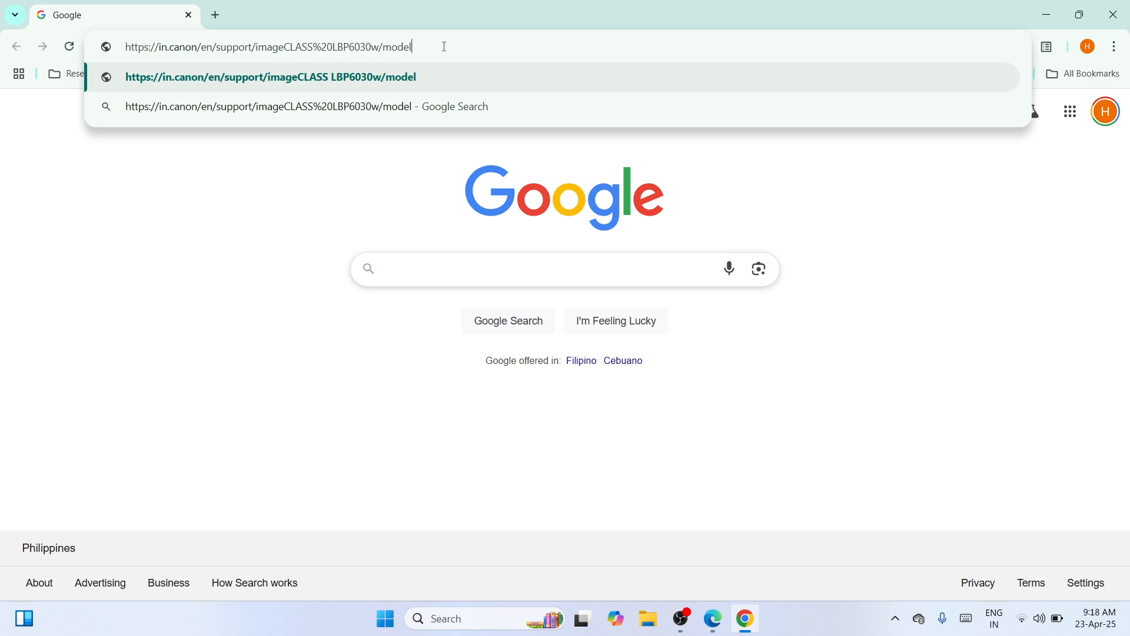
key("Return")
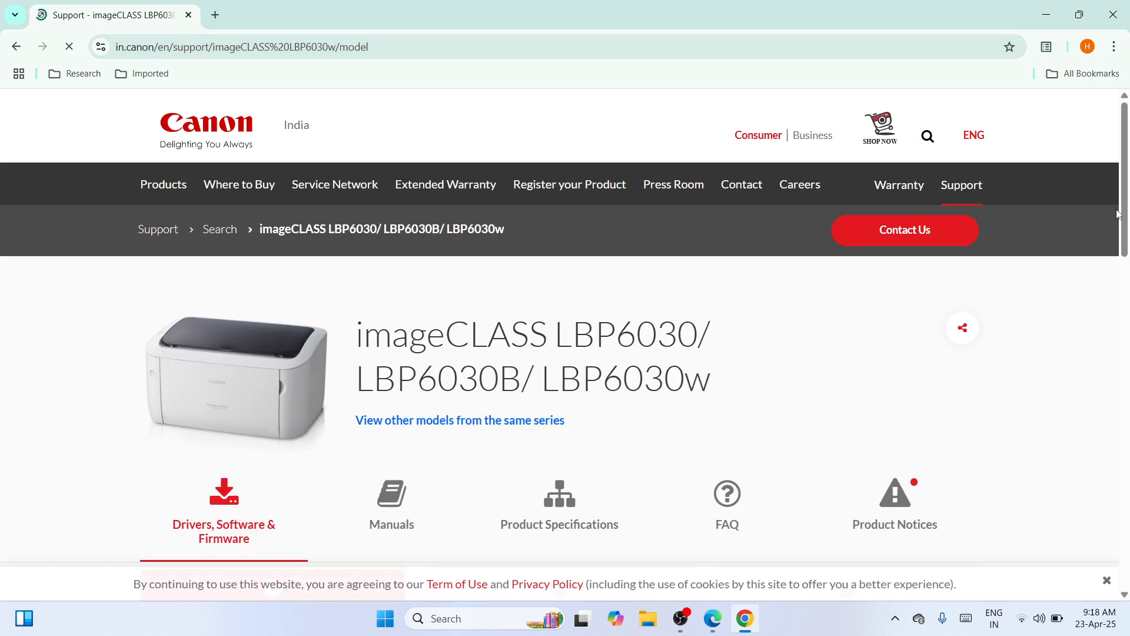
Step: Open the download page of the [Windows 64bit] LBP6030w/LBP6030B/LBP6030 UFRII LT Printer Driver Ver.21.11 for Windows 11
left_click_drag(1124, 216, 1127, 272)
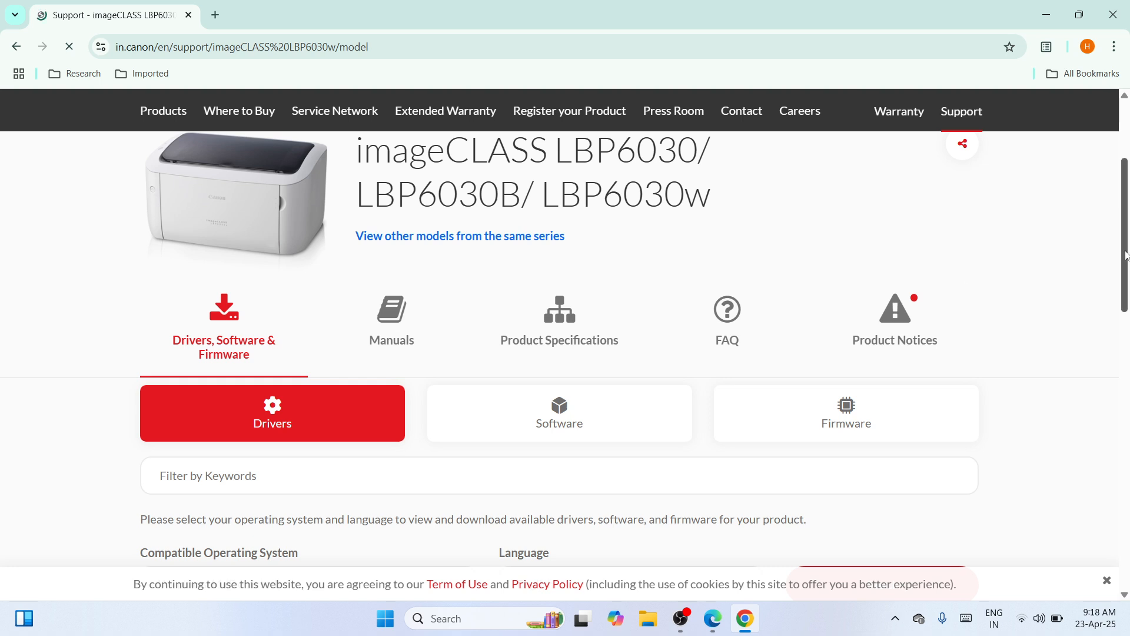
left_click_drag(1126, 255, 1121, 359)
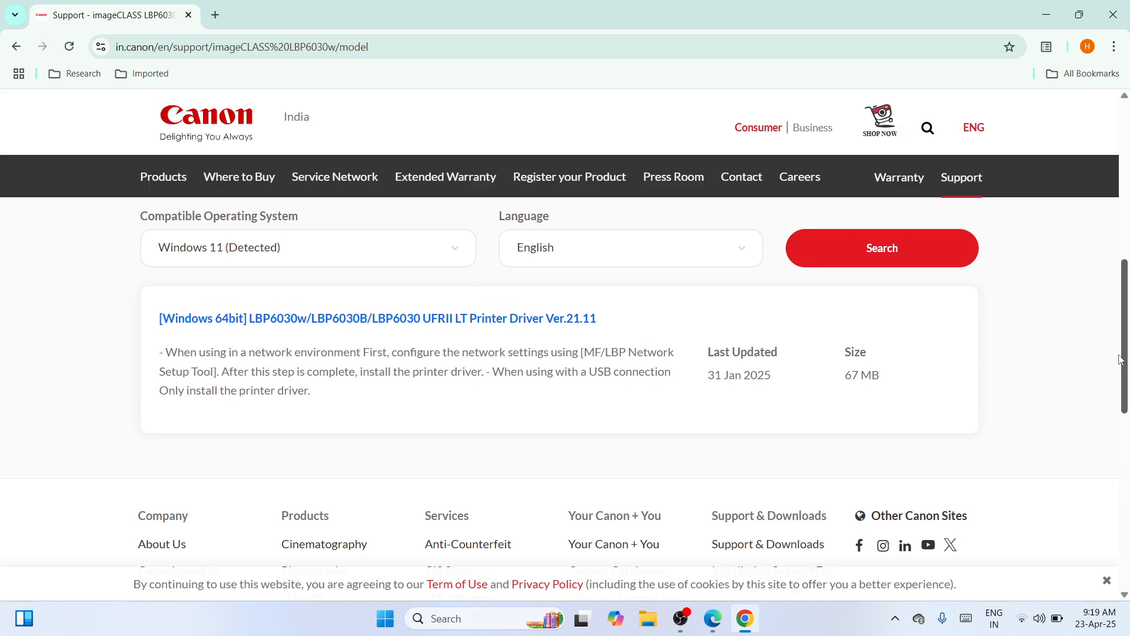
scroll(471, 328, "up", 1)
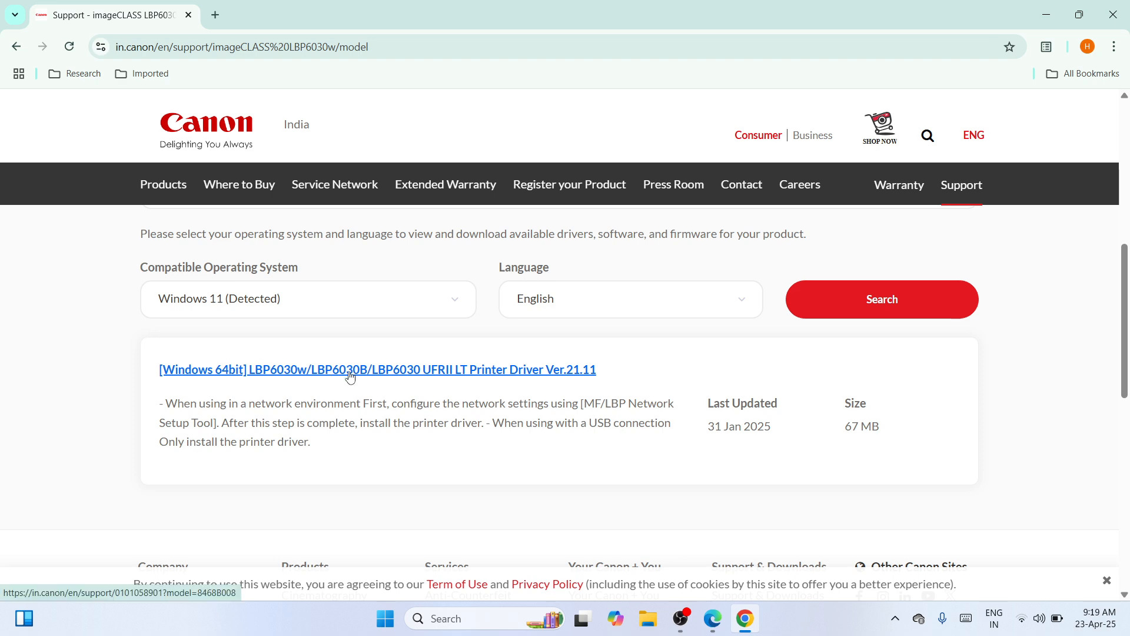
left_click(451, 375)
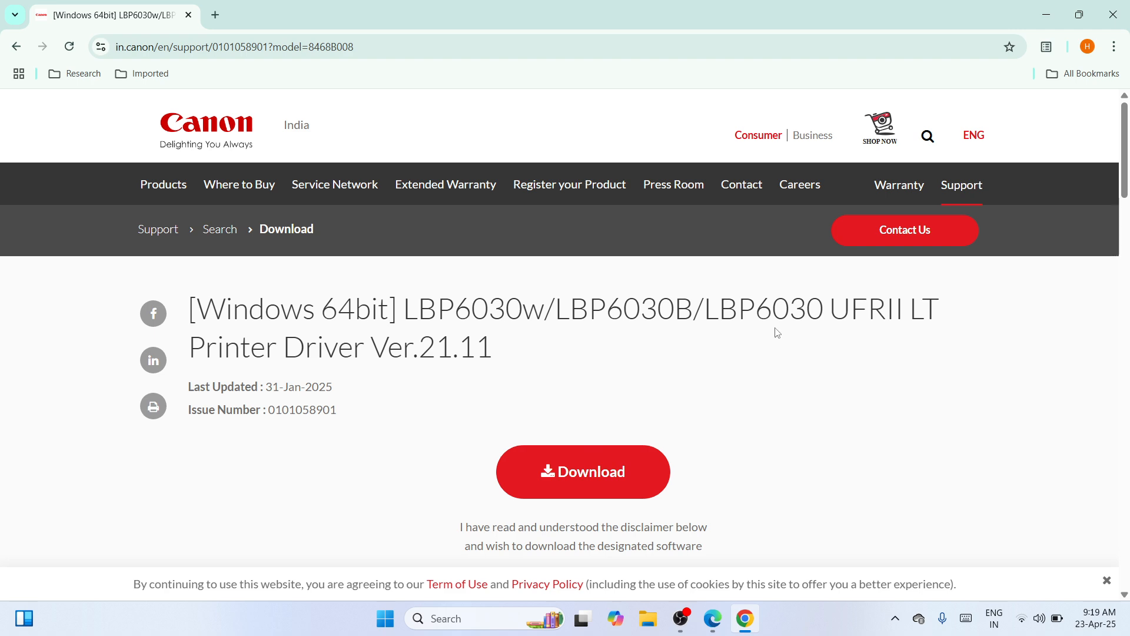
Step: Download the printer driver, accepting Canon's software license agreement, and close the download pop-up window
left_click(563, 478)
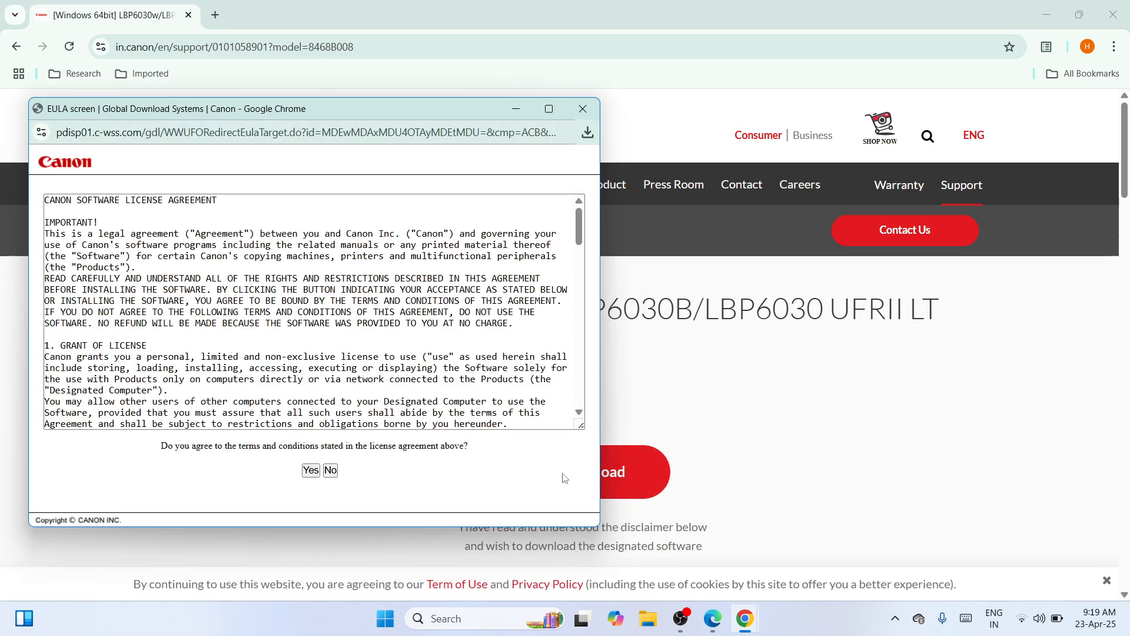
left_click(311, 471)
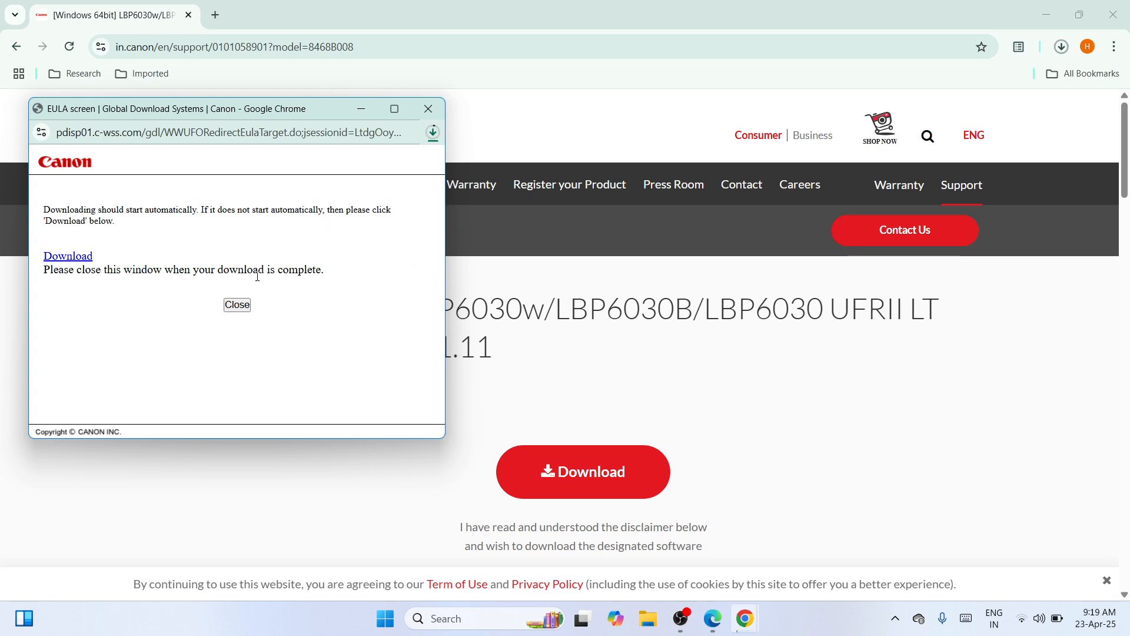
left_click(237, 304)
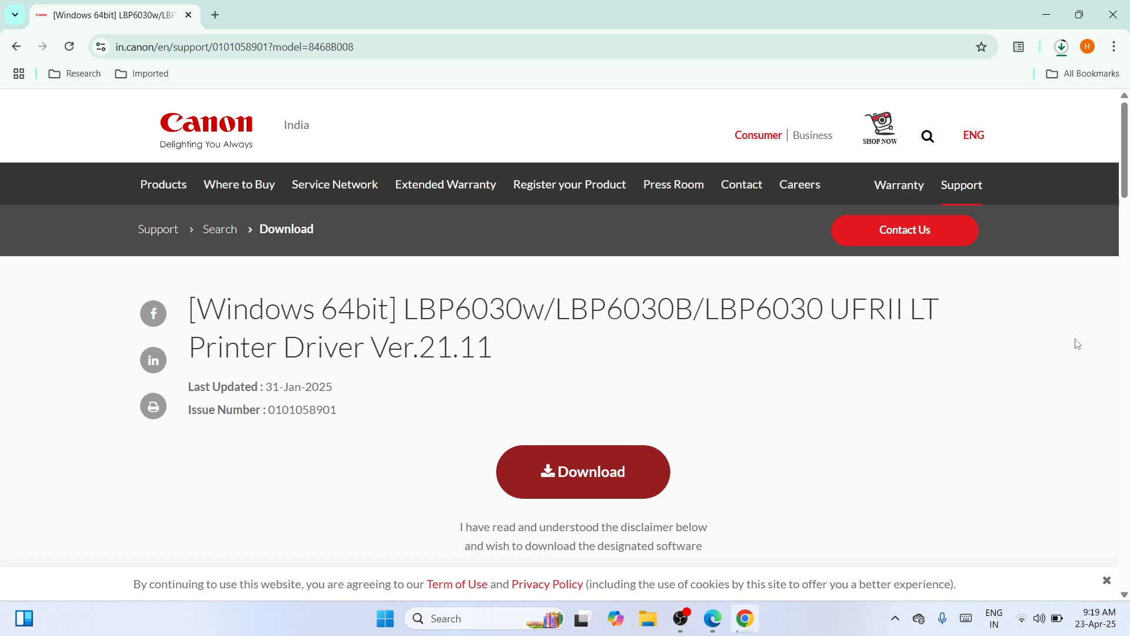
Step: Move the downloaded LBP6030_V2111_WP_EN installer from the Downloads folder to the middle of the desktop, closing File Explorer and Chrome
left_click(1061, 52)
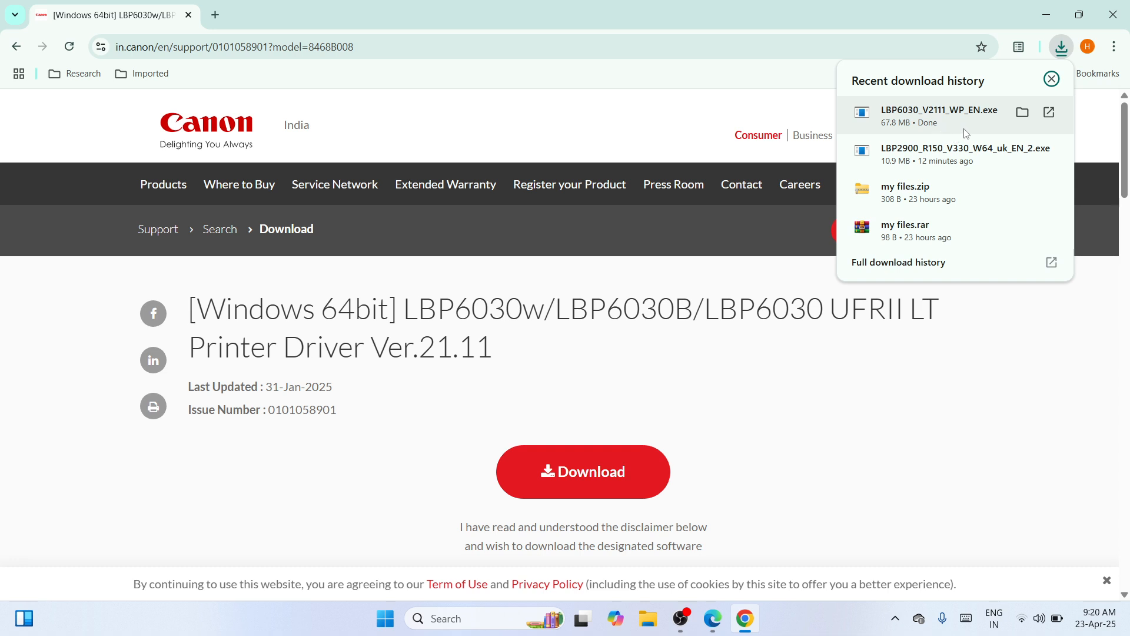
left_click(1028, 114)
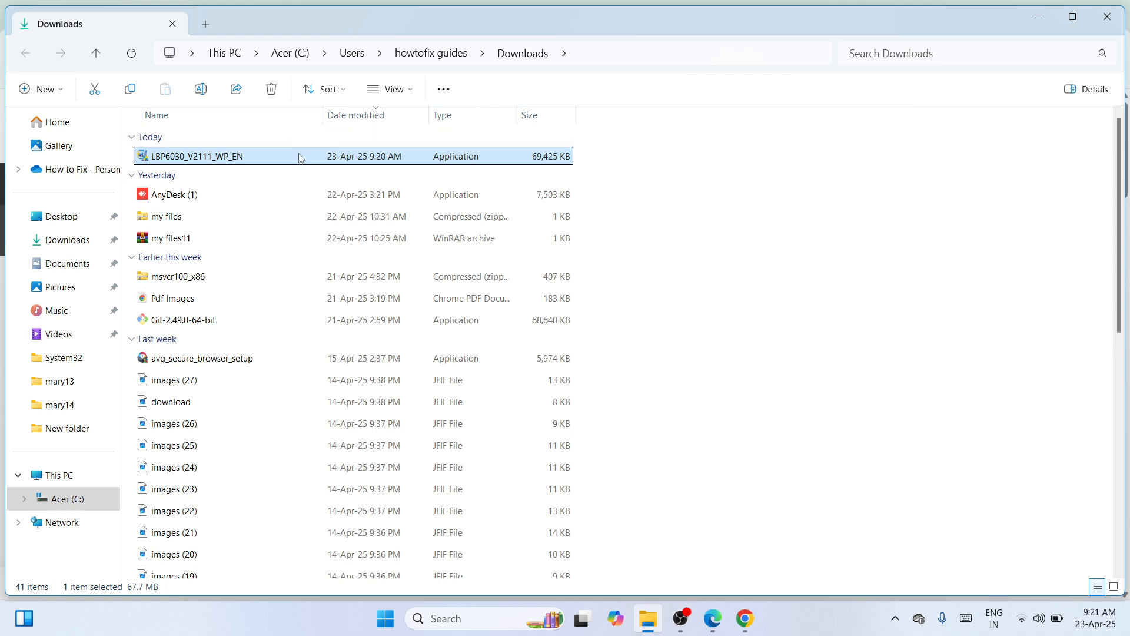
left_click(94, 91)
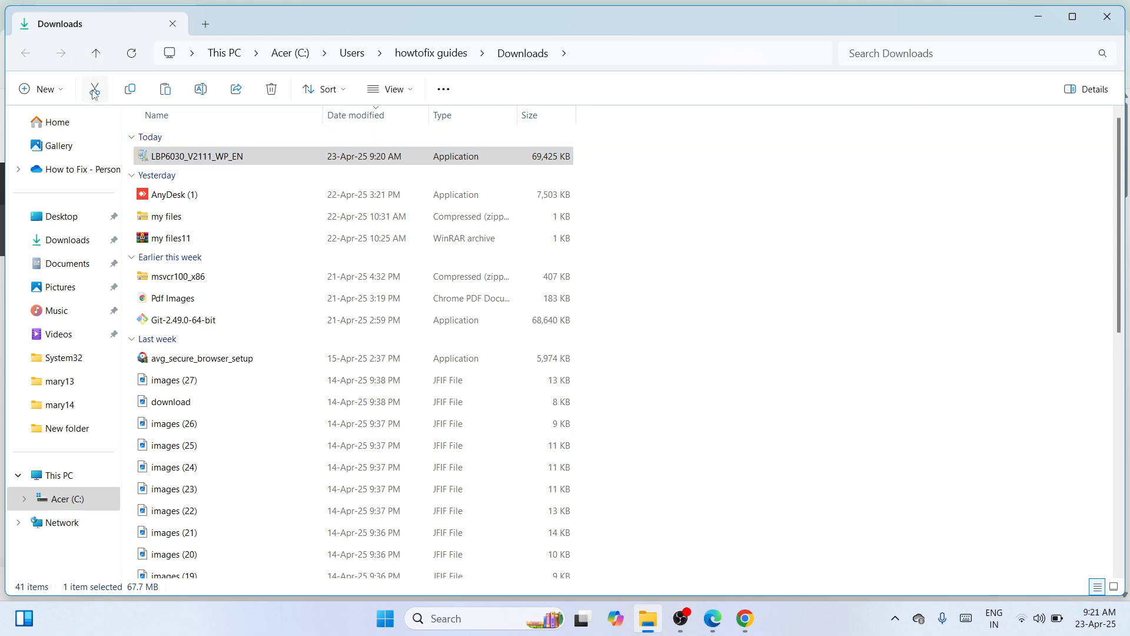
left_click(1111, 13)
left_click(1111, 12)
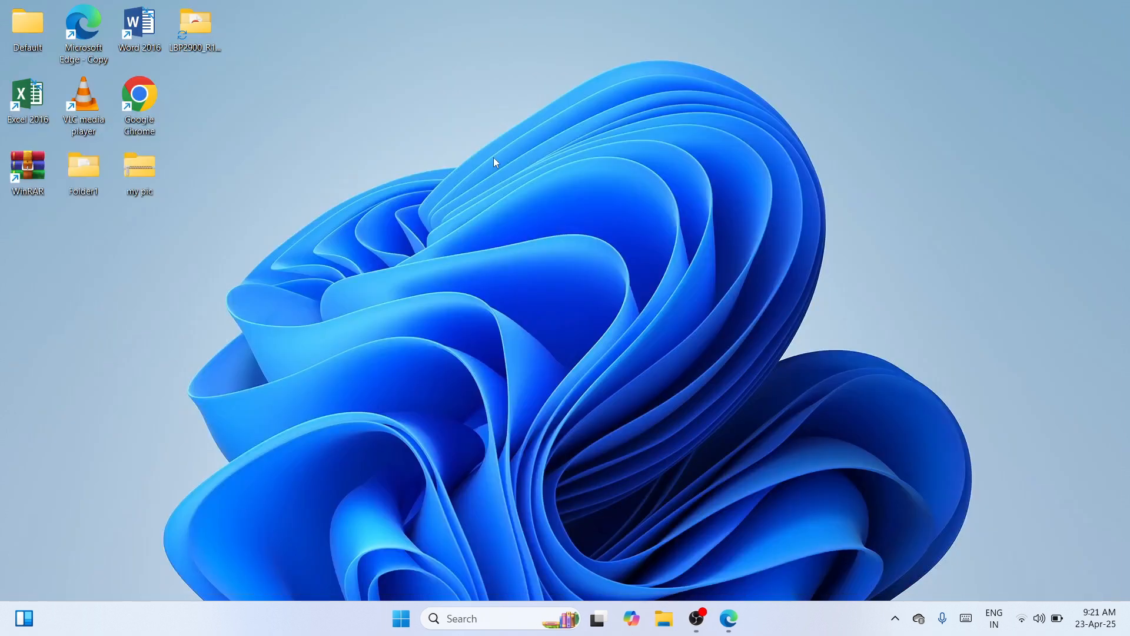
right_click(494, 158)
left_click(510, 175)
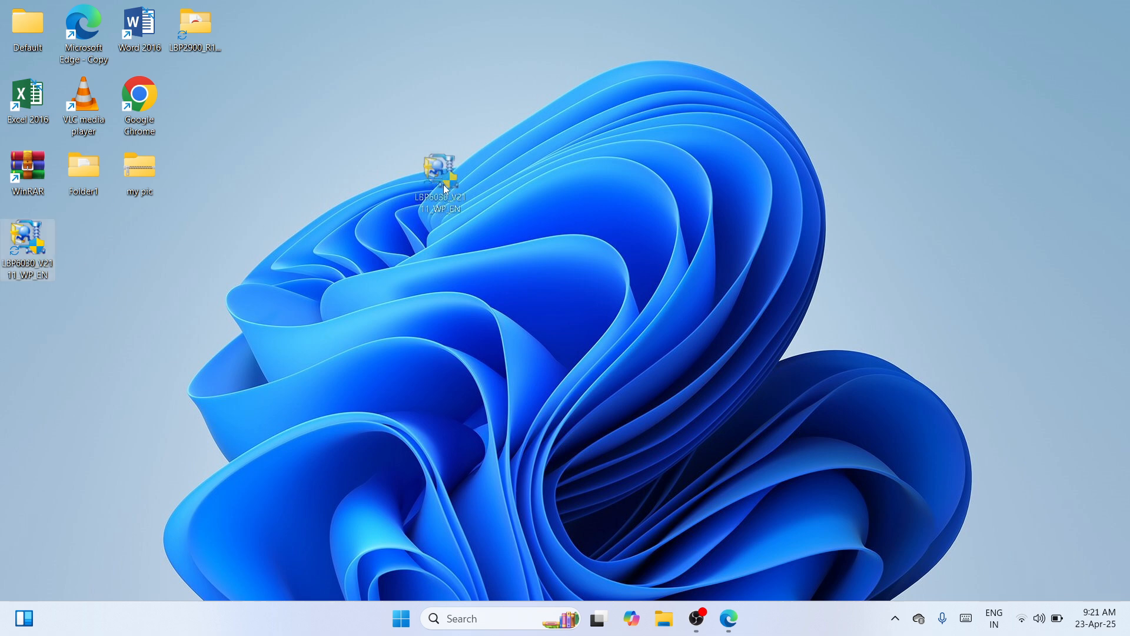
left_click_drag(464, 182, 474, 175)
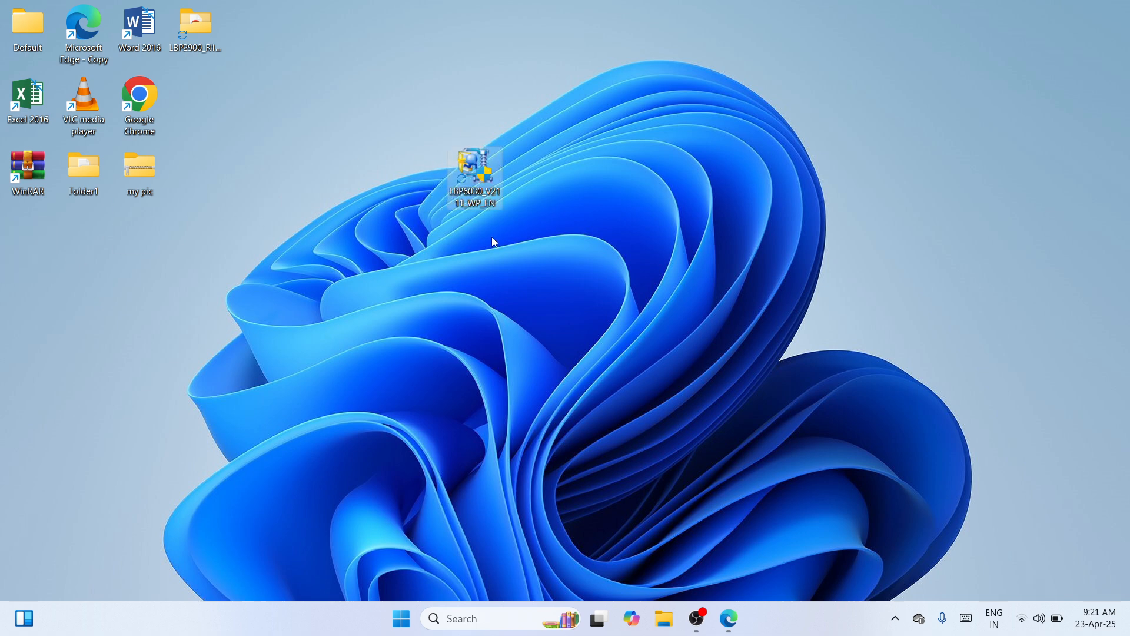
Step: Extract the installer with WinRAR to an LBP6030_V2111_WP_EN folder and place that folder beside the installer on the desktop
right_click(486, 177)
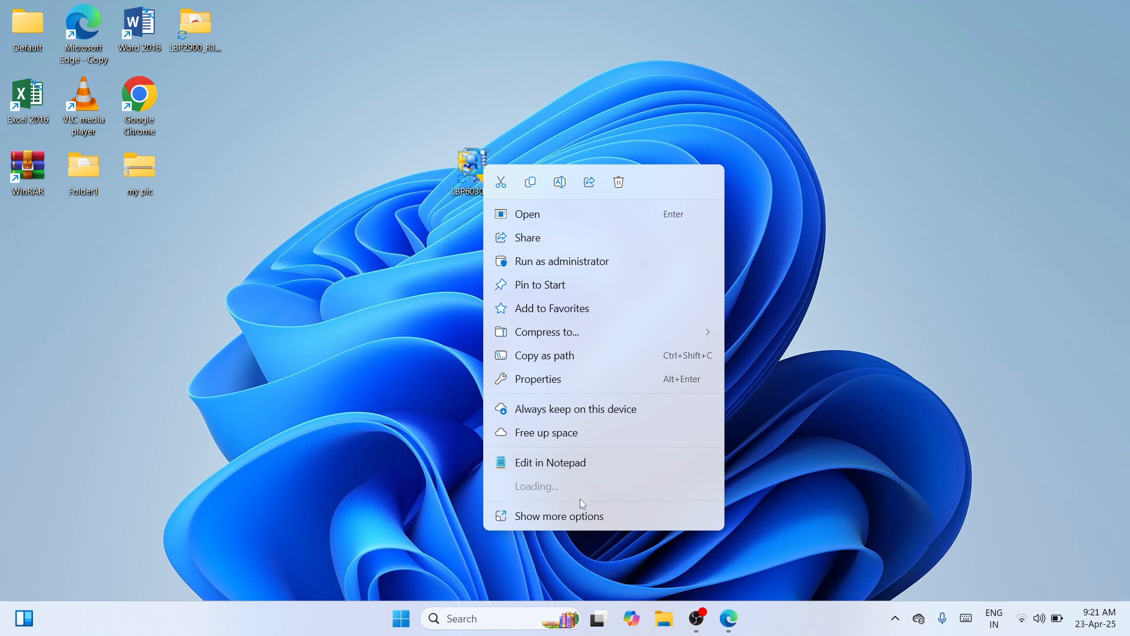
mouse_move(560, 492)
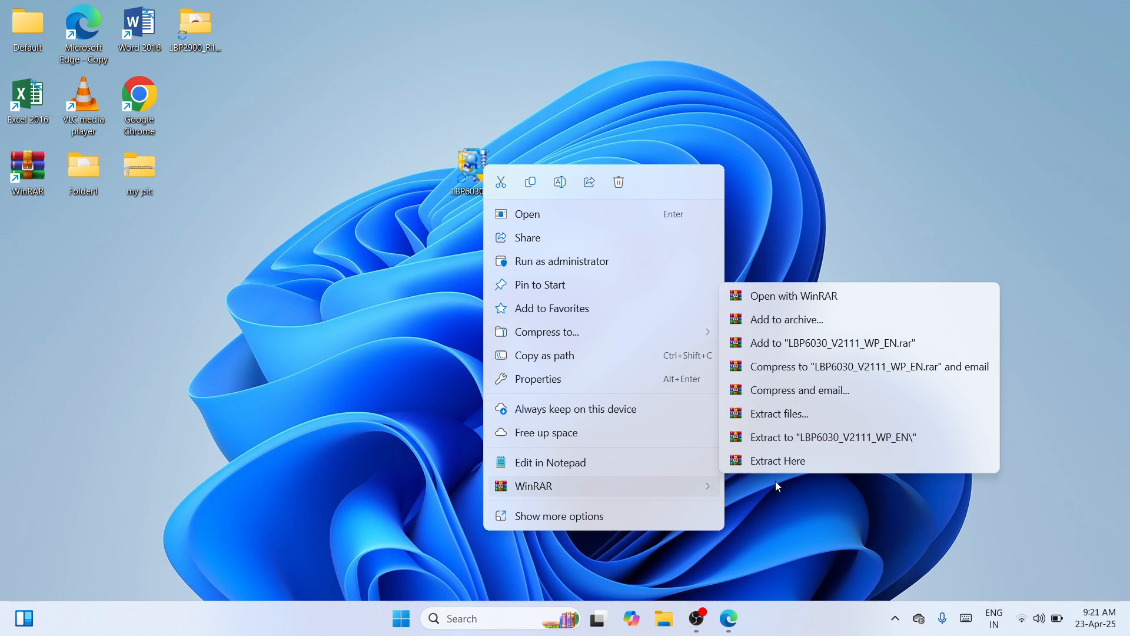
mouse_move(698, 483)
left_click(844, 440)
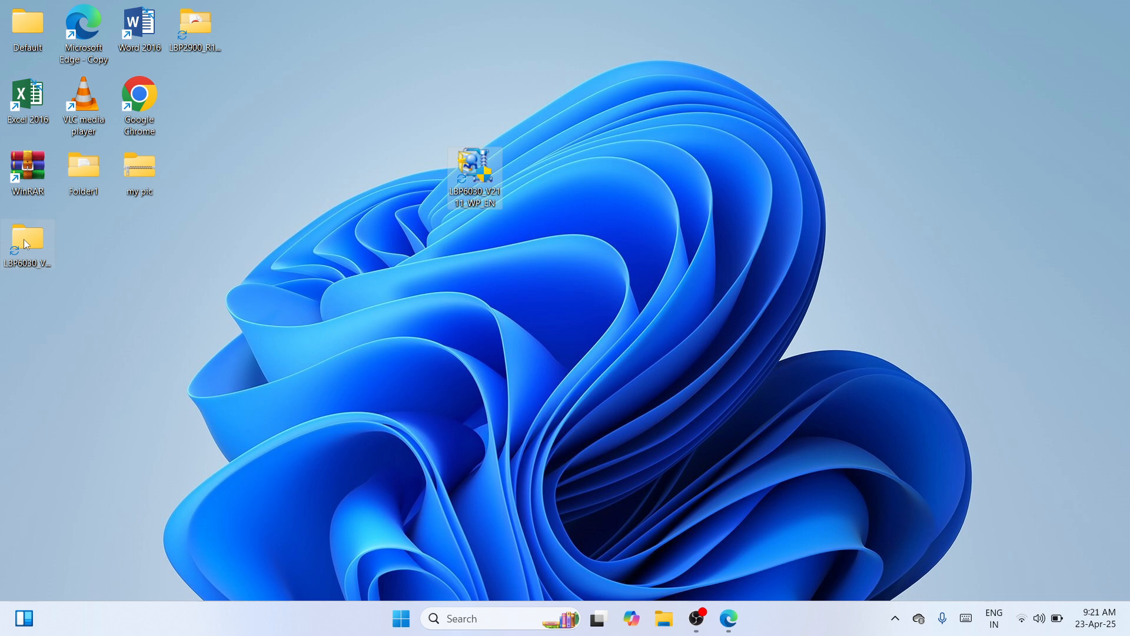
left_click_drag(23, 239, 389, 161)
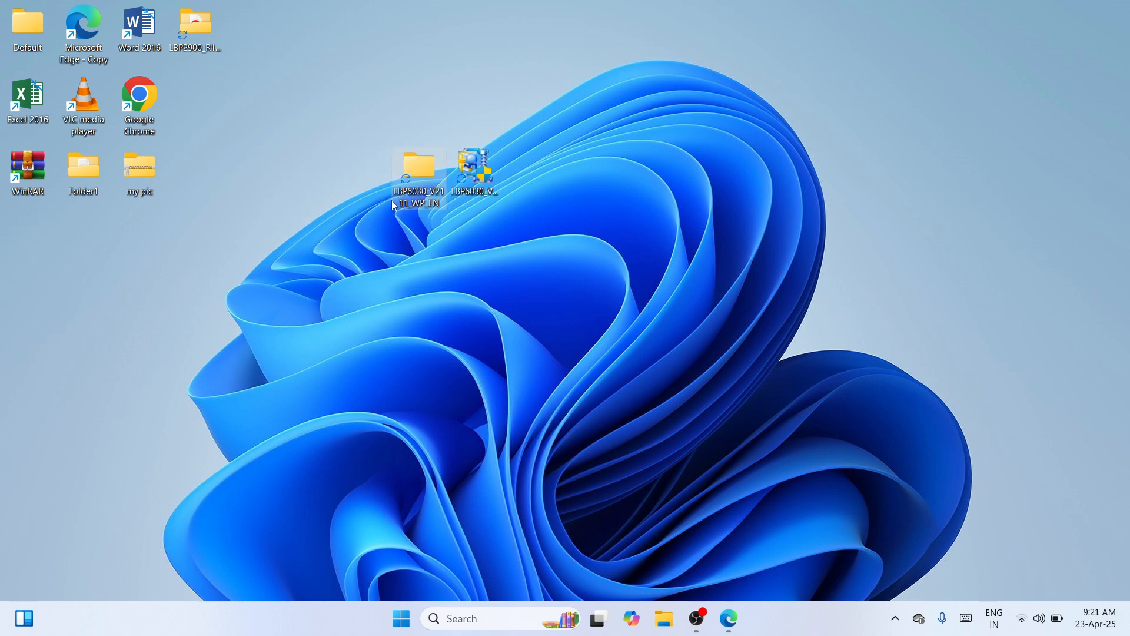
left_click(483, 275)
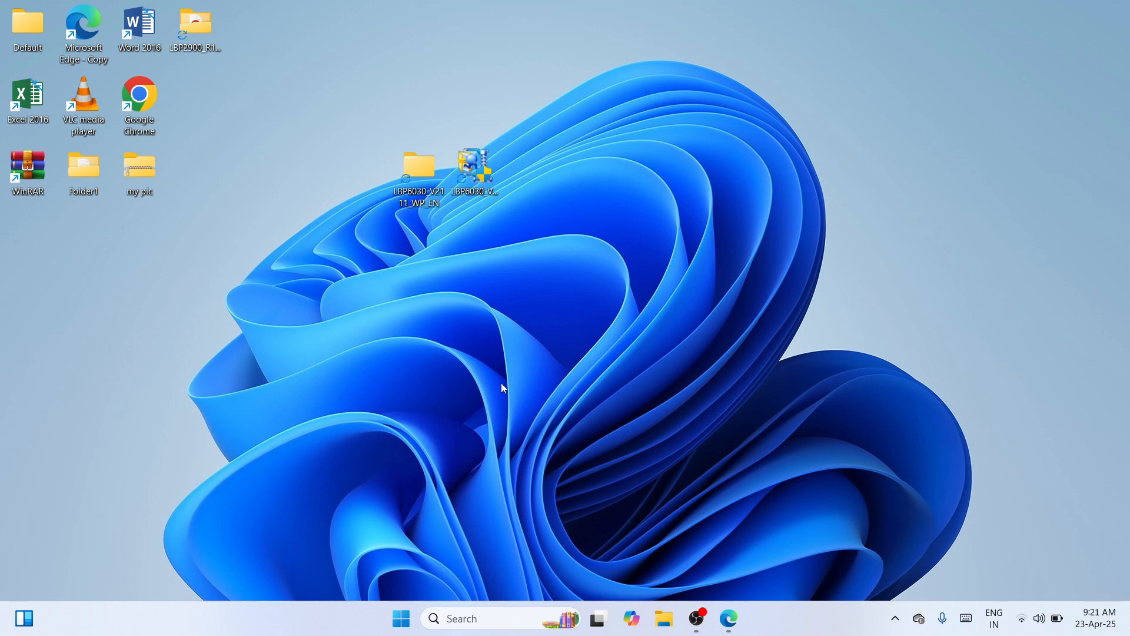
Step: Find the Windows Settings app with the Windows search and open it
left_click(458, 623)
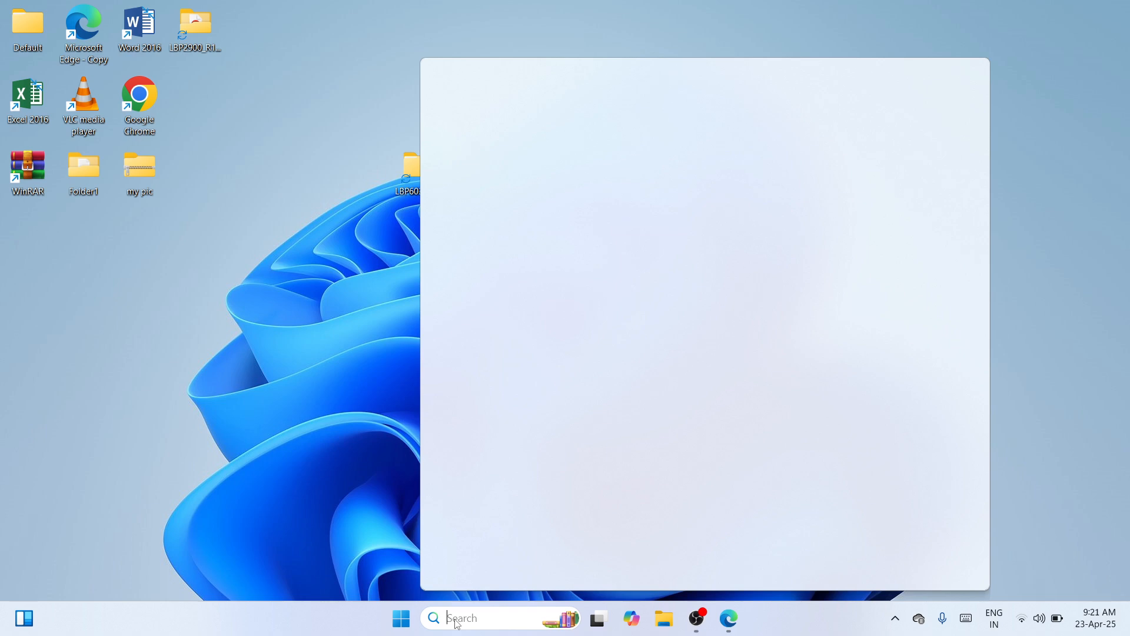
type("settingss")
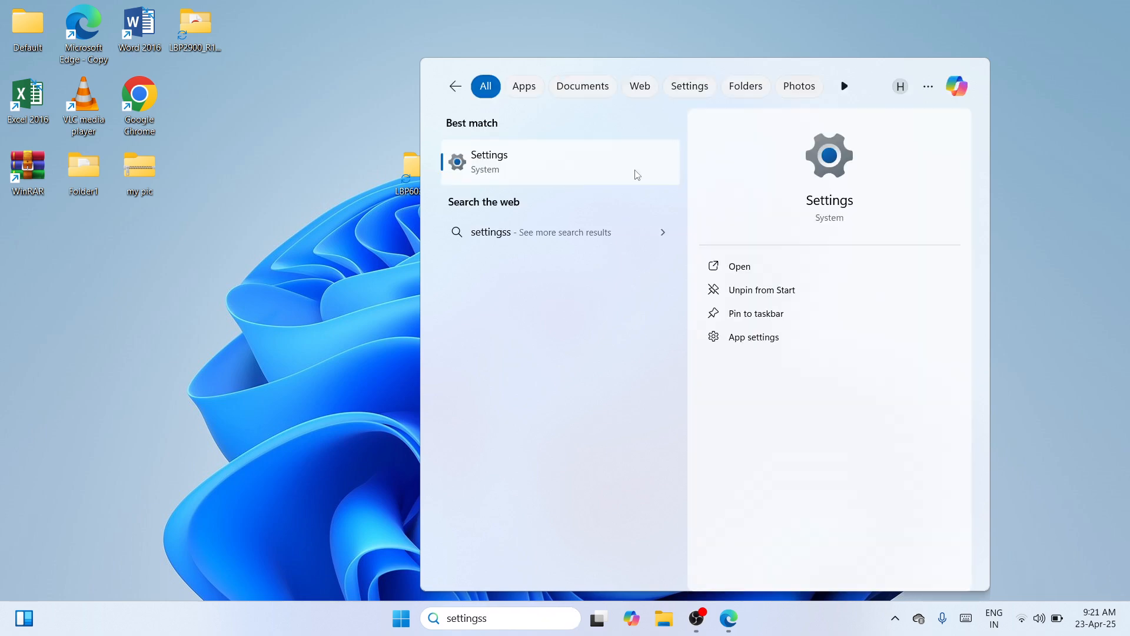
left_click(836, 277)
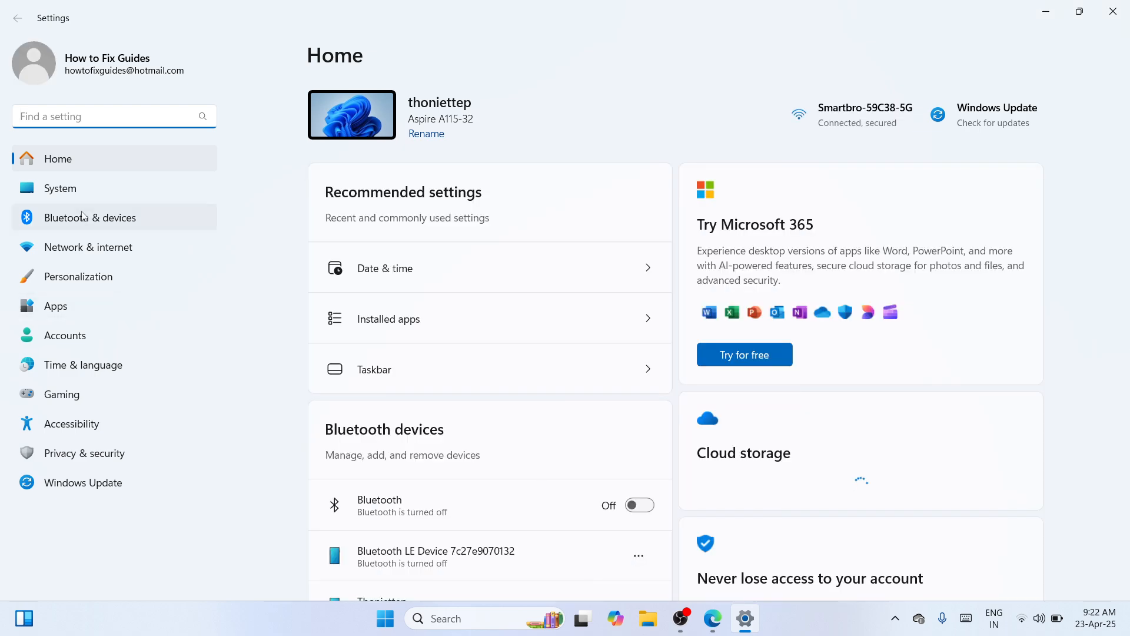
Step: Open the classic Devices and Printers window from the related settings of the Bluetooth devices page
left_click(74, 218)
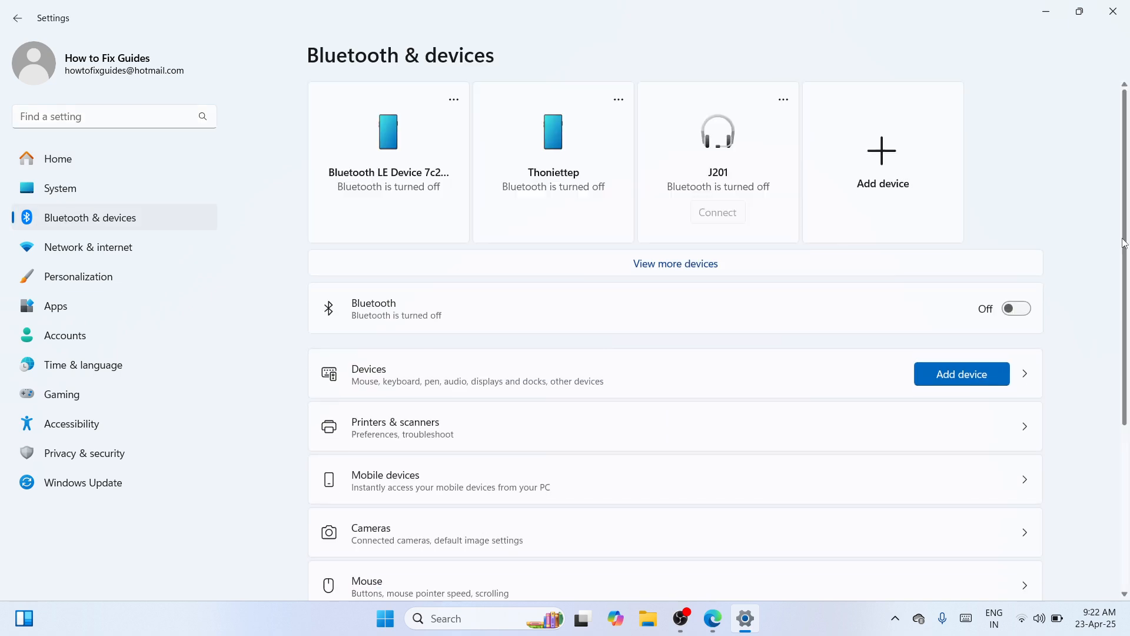
scroll(1124, 242, "down", 3)
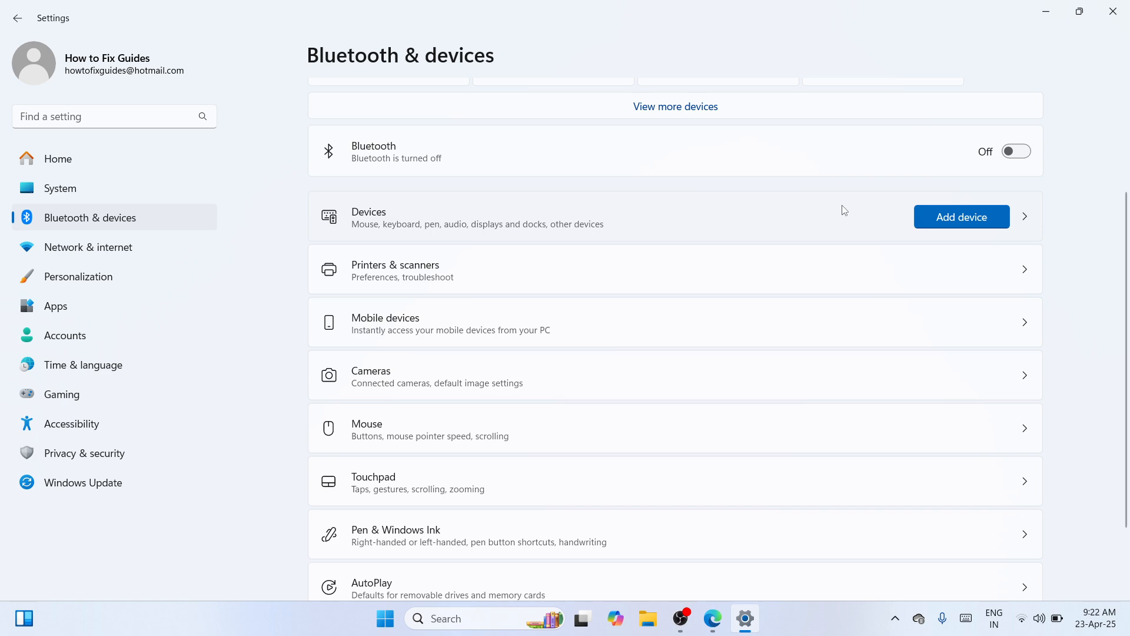
left_click(844, 210)
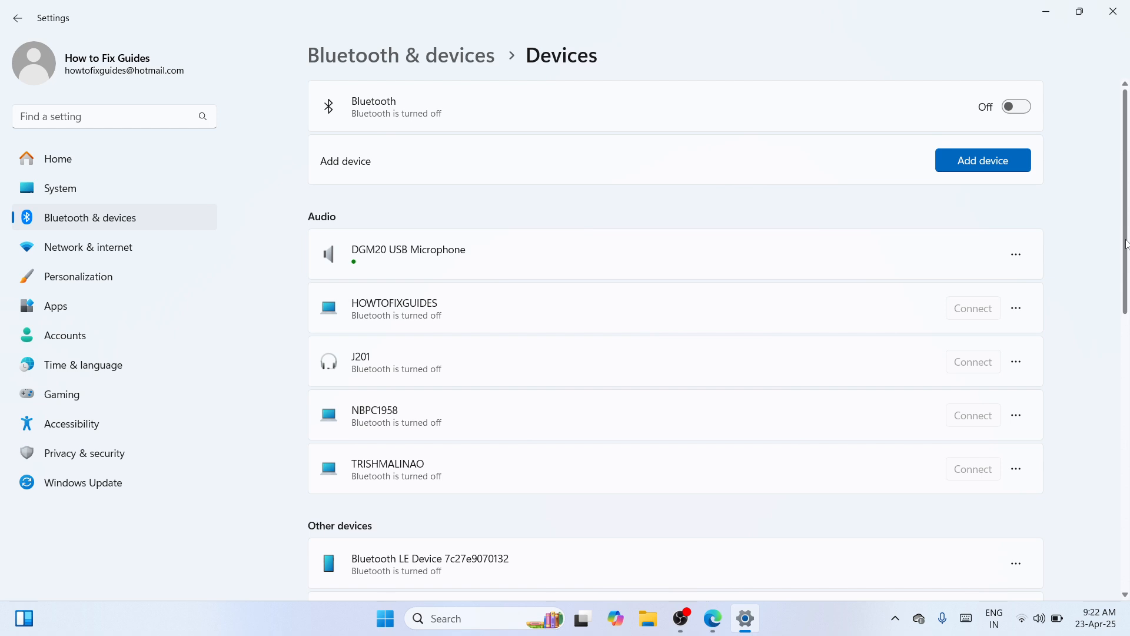
left_click_drag(1126, 243, 1118, 474)
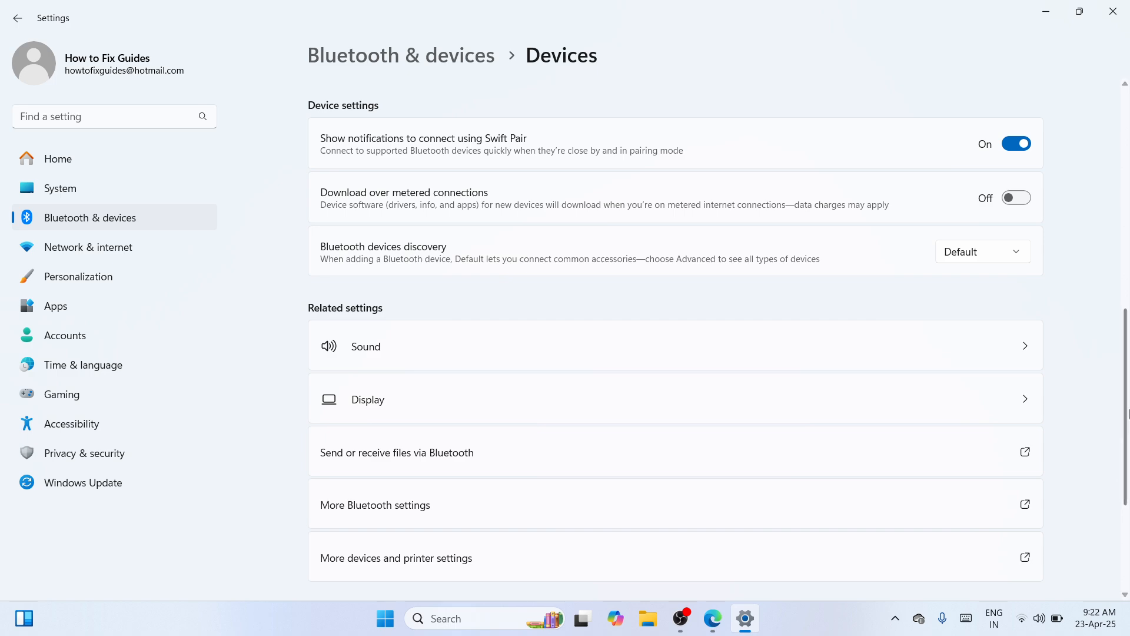
scroll(890, 272, "down", 3)
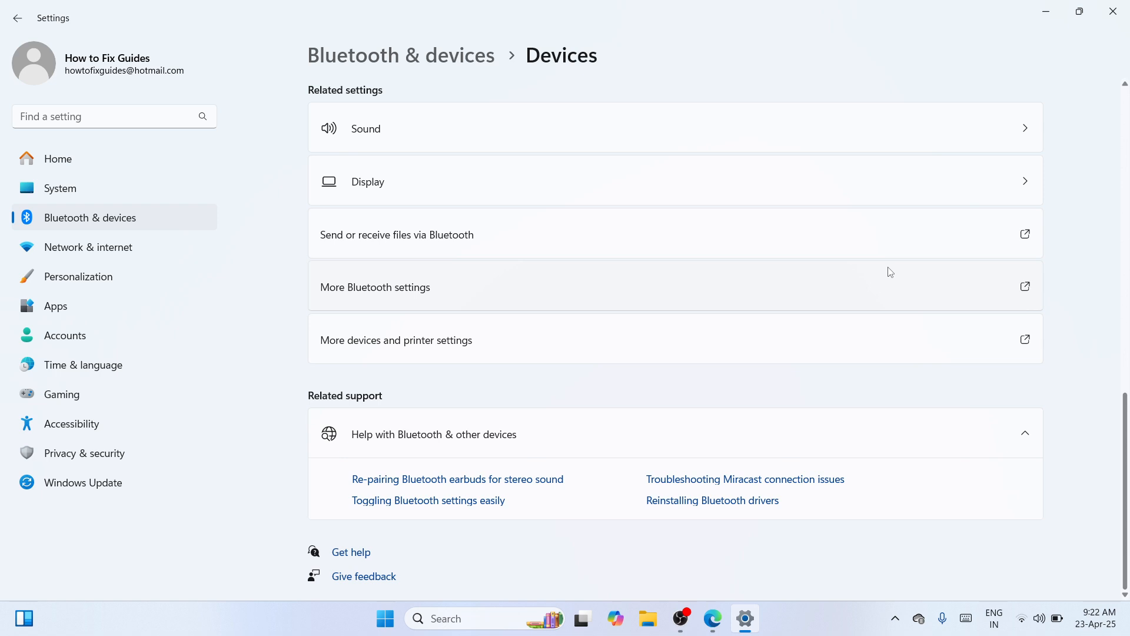
left_click(702, 349)
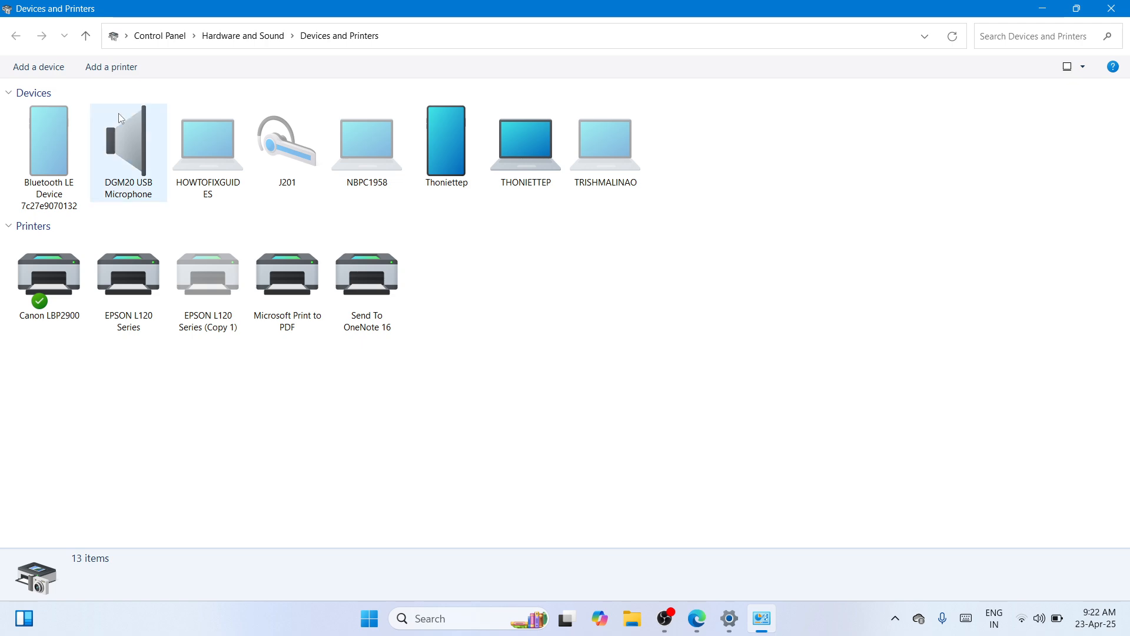
Step: Start adding an unlisted printer as a local or network printer with manual settings
left_click(116, 69)
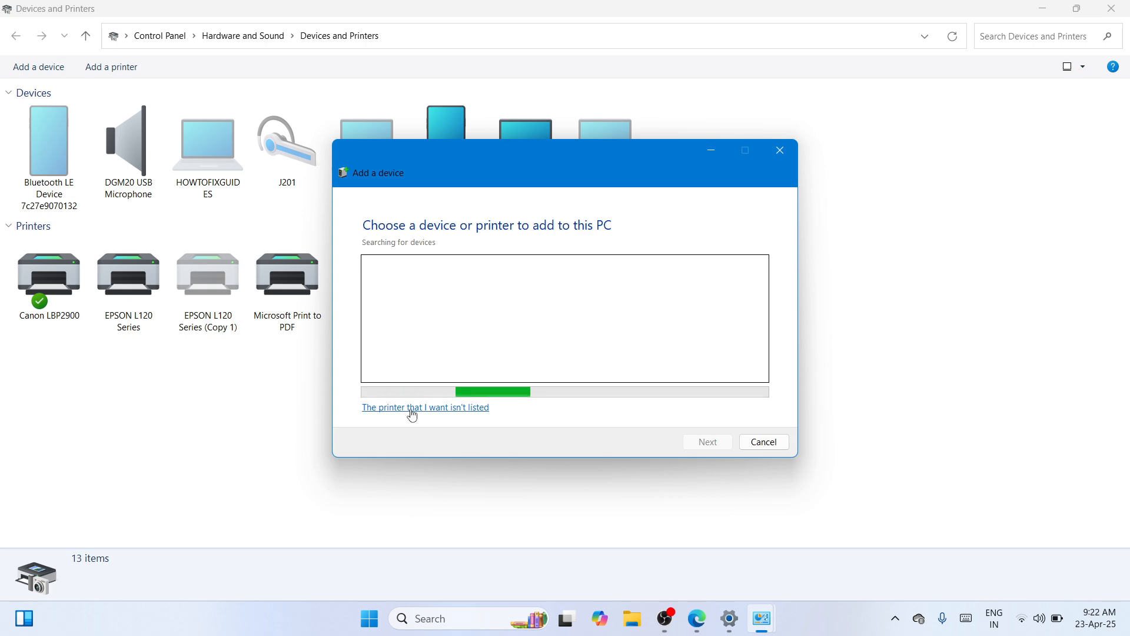
left_click(462, 410)
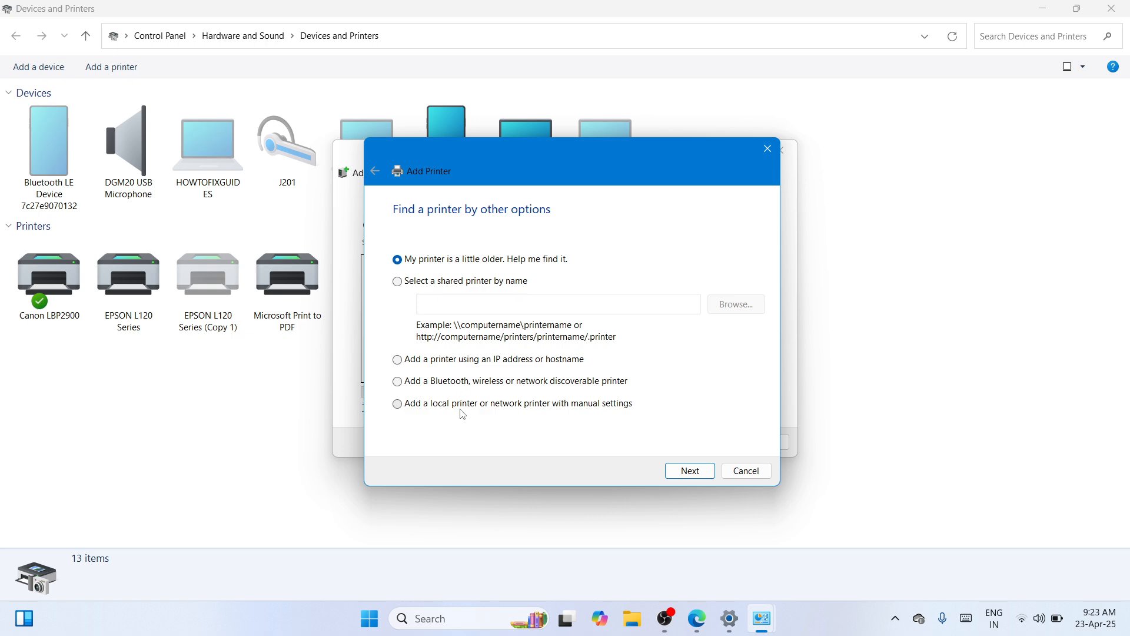
left_click(439, 410)
left_click(684, 472)
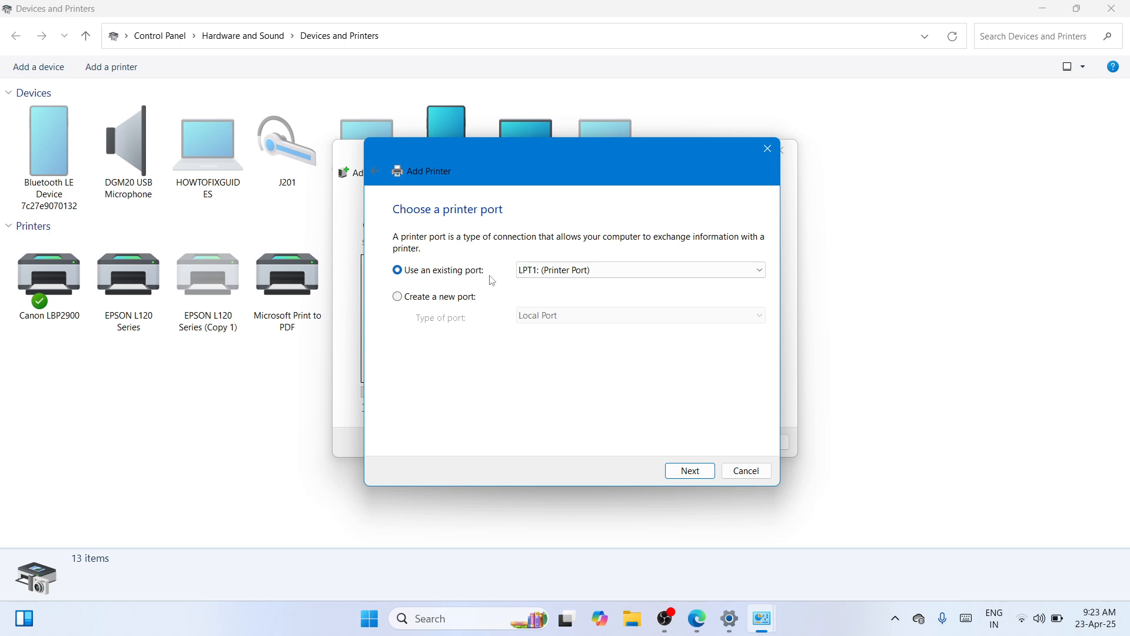
Step: Use the existing port USB001 (Virtual printer port for USB) for the new printer
left_click(760, 270)
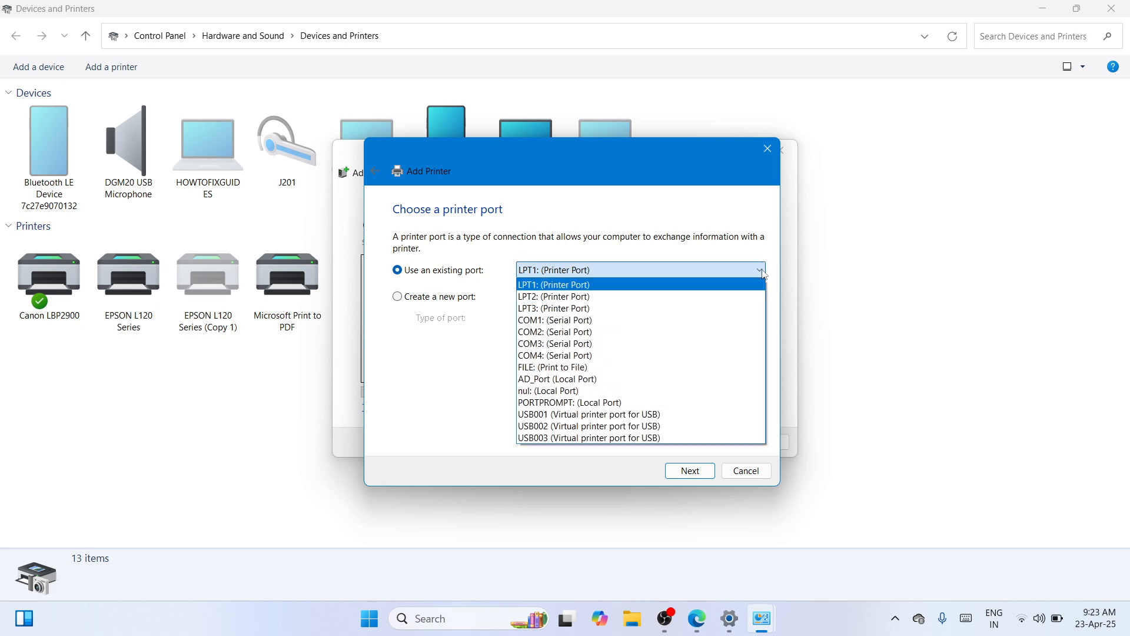
left_click(570, 416)
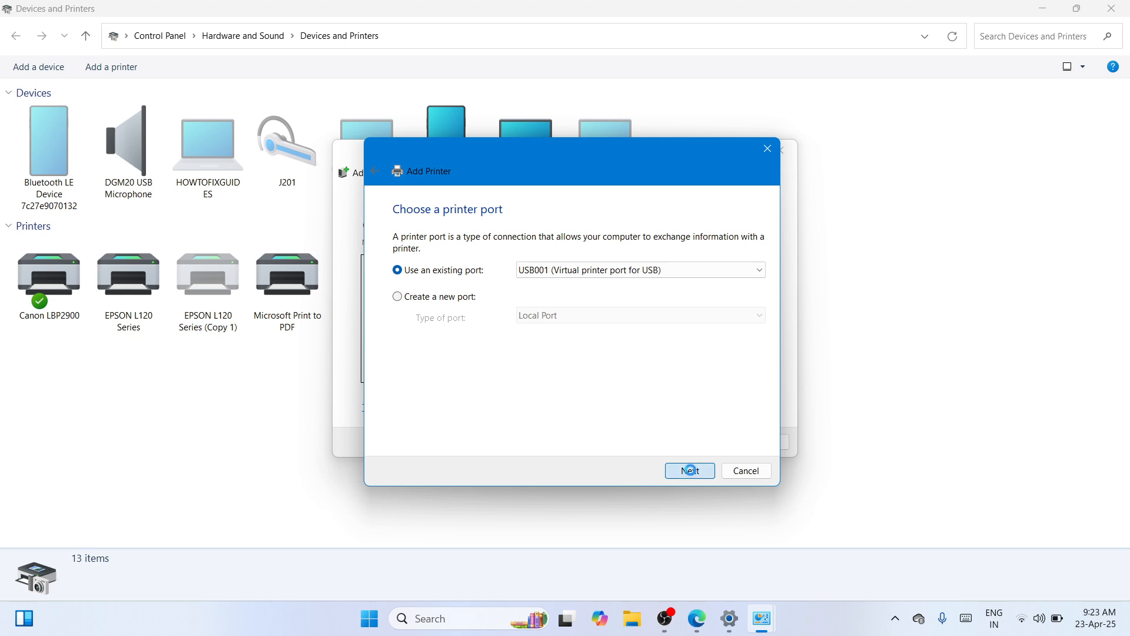
left_click(692, 474)
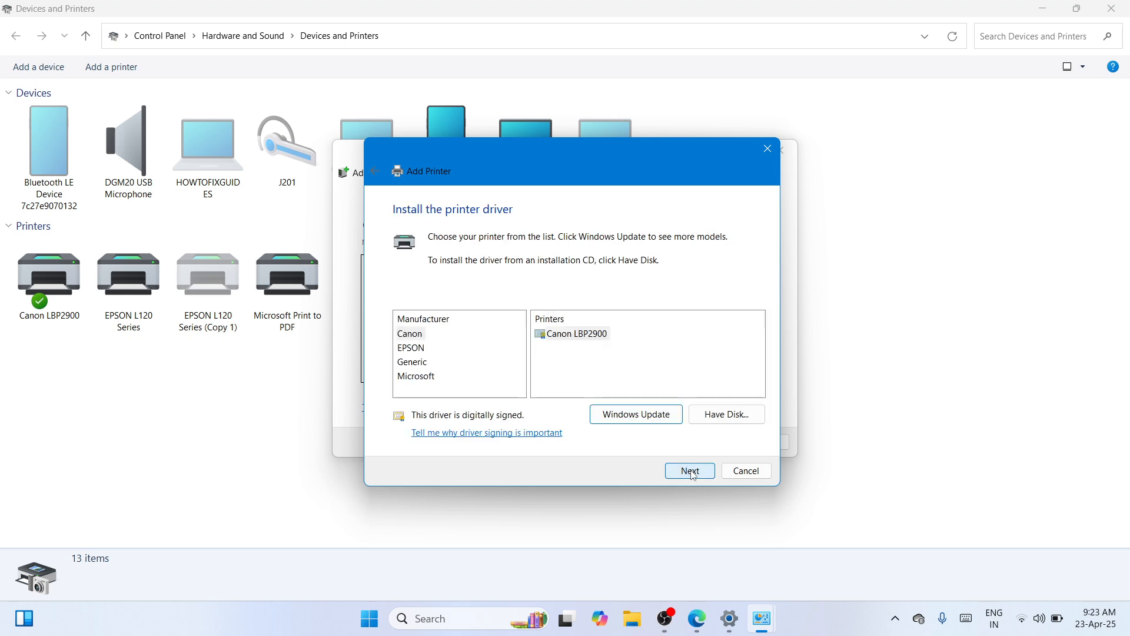
Step: Choose to install the printer driver from disk and browse to the LBP6030_V2111_WP_EN folder on the desktop
left_click(642, 419)
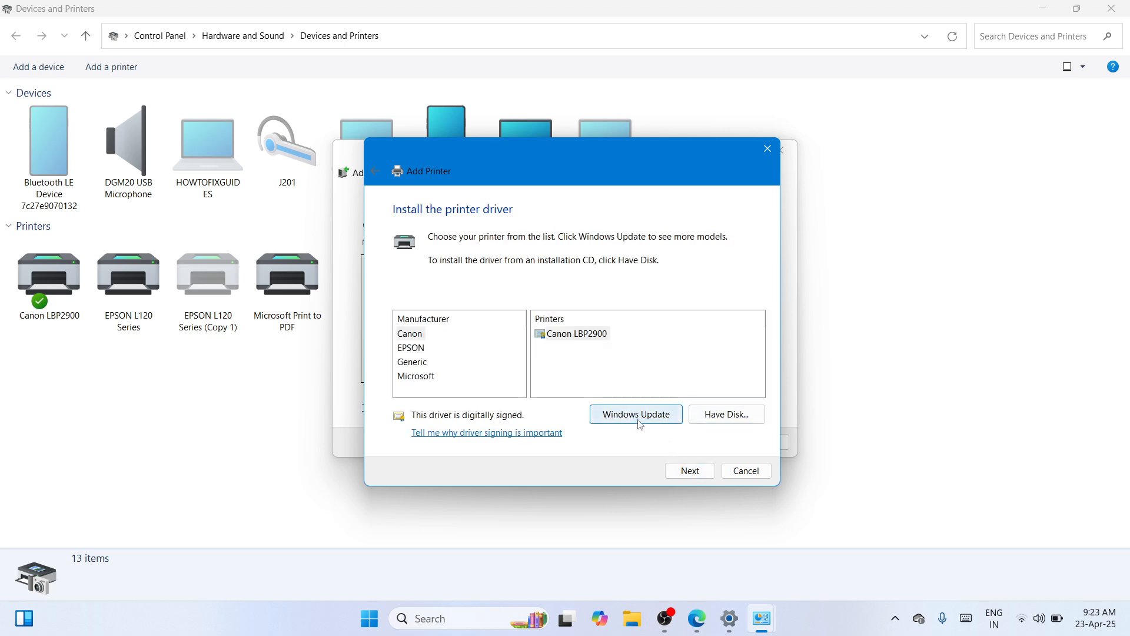
left_click(730, 415)
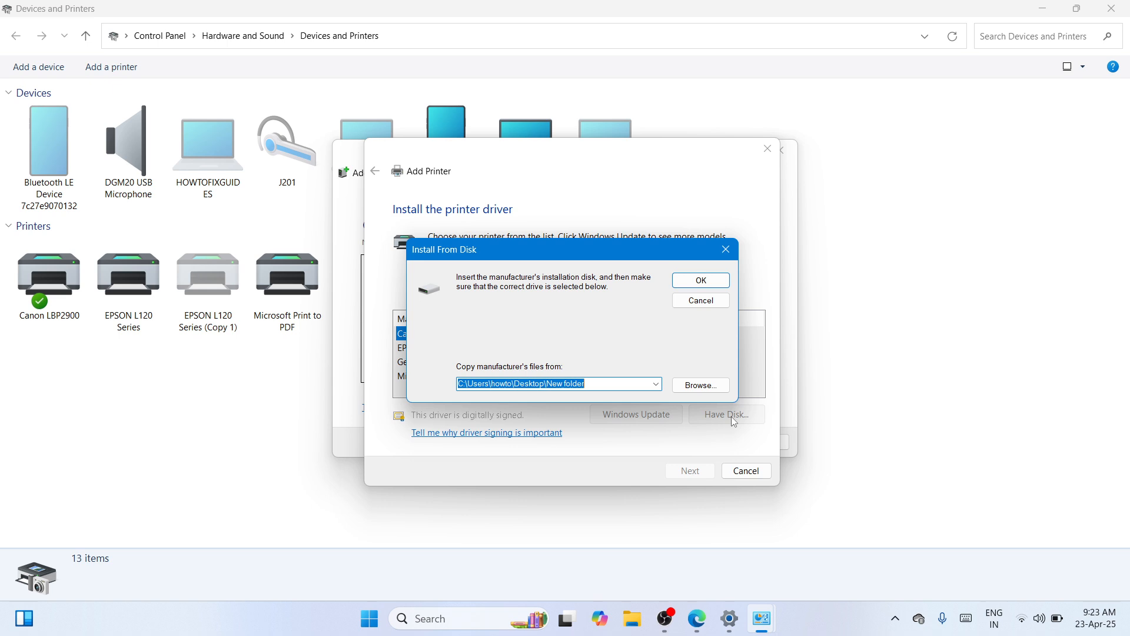
left_click(698, 386)
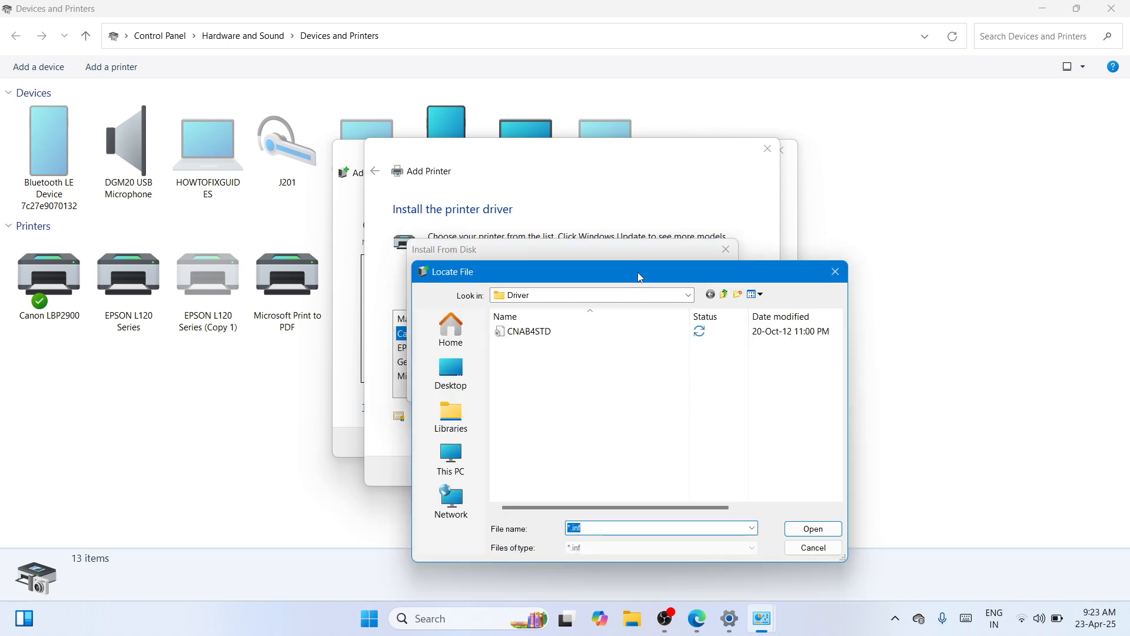
left_click_drag(637, 272, 652, 167)
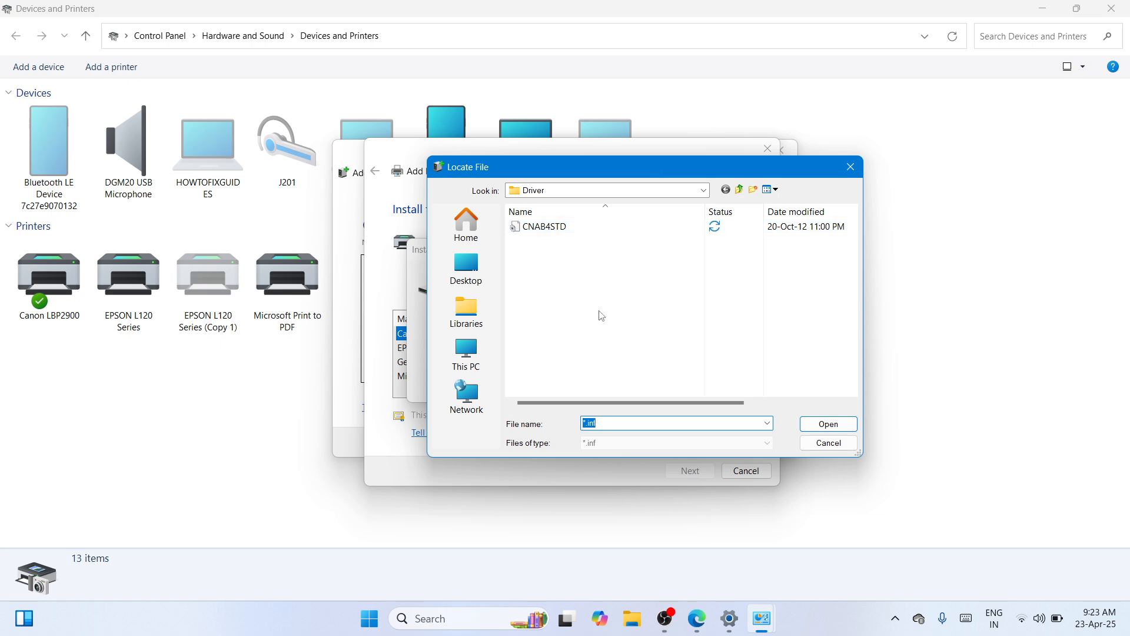
left_click(476, 281)
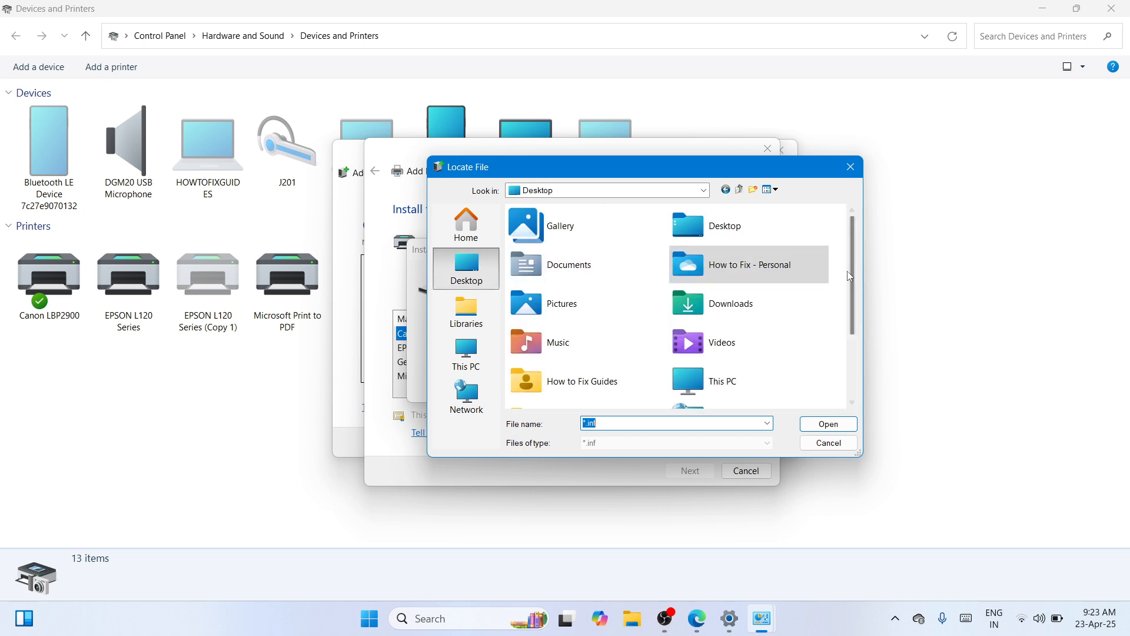
left_click_drag(852, 277, 850, 376)
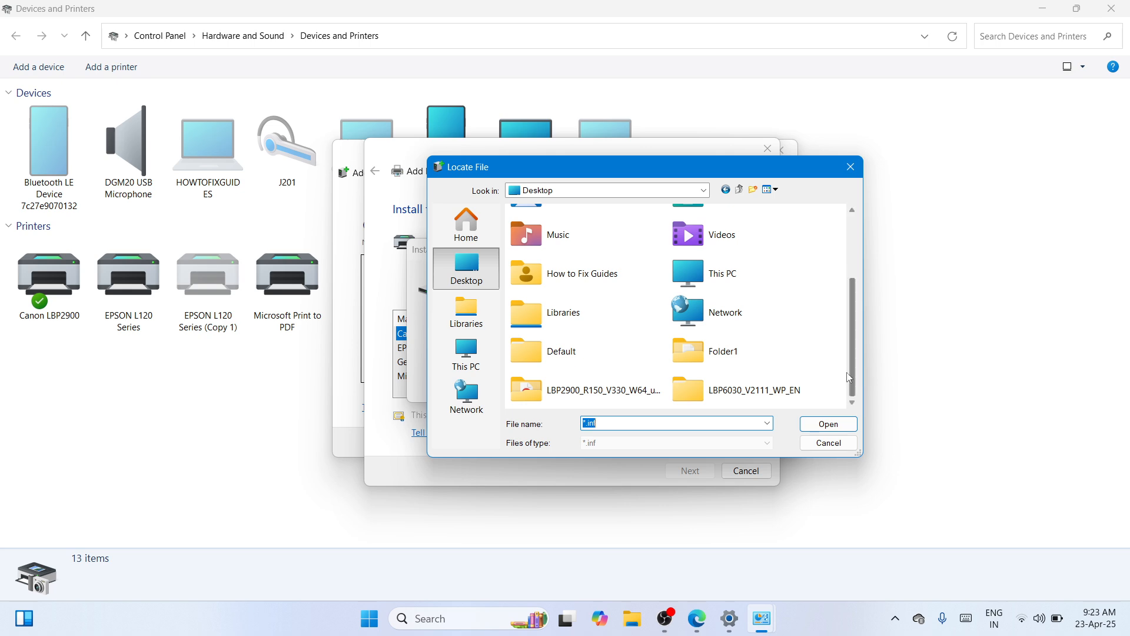
left_click(742, 403)
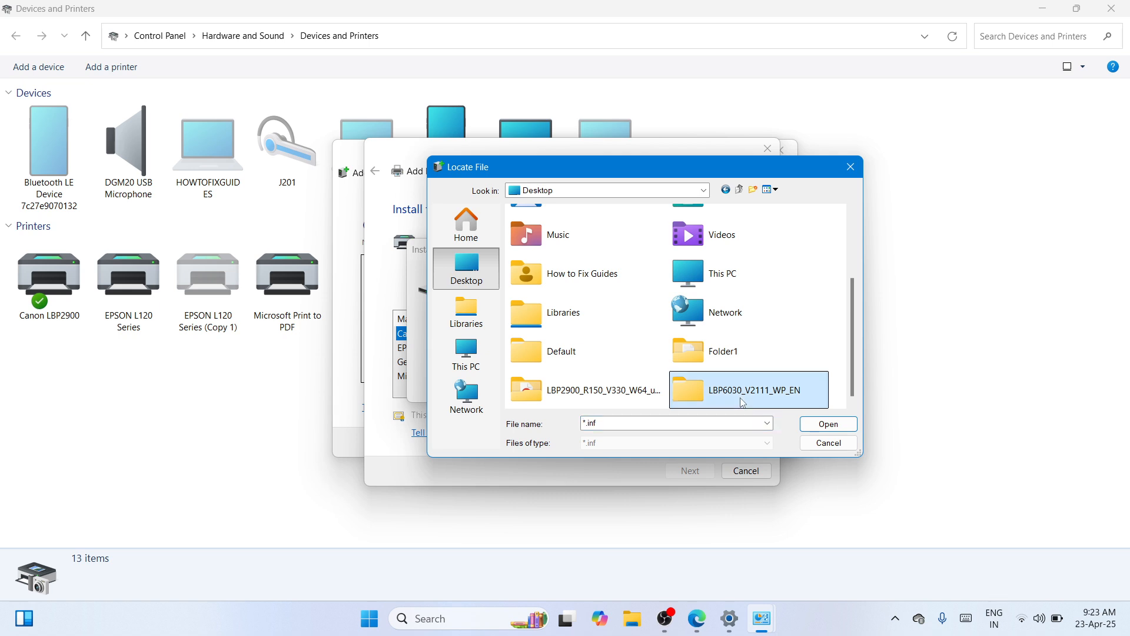
double_click(743, 402)
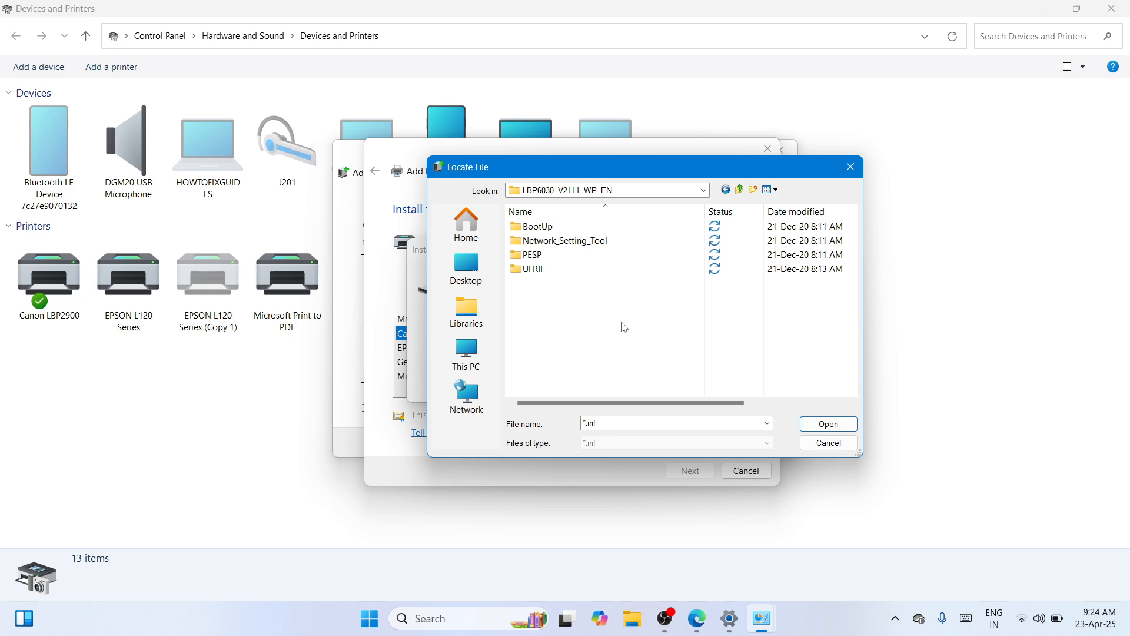
double_click(609, 229)
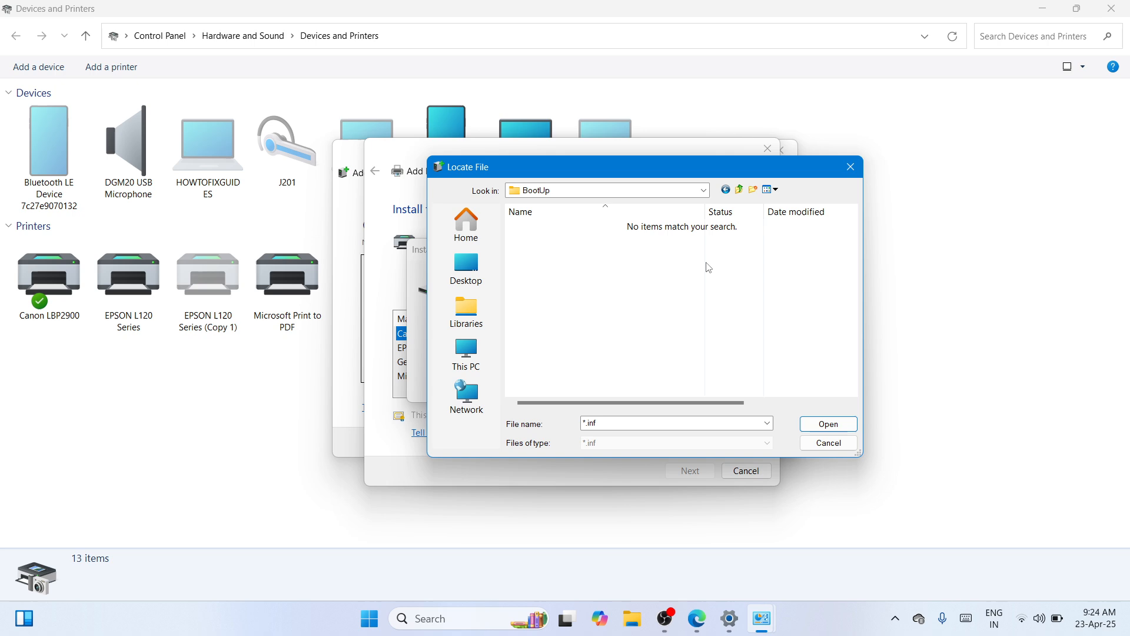
left_click(605, 206)
left_click(706, 191)
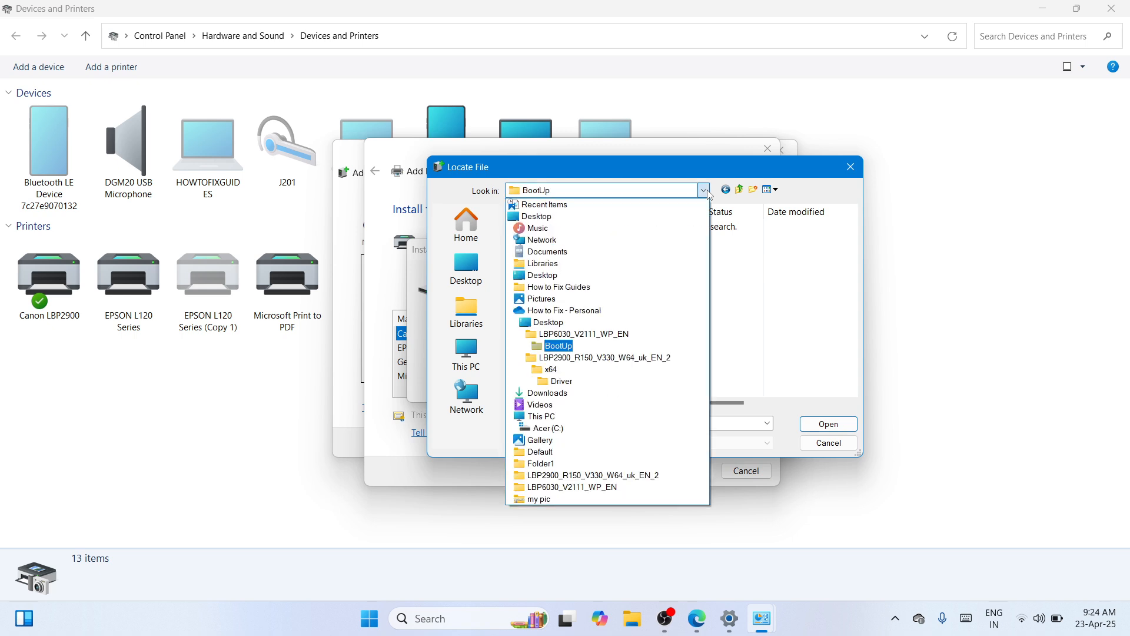
left_click(709, 193)
left_click(705, 191)
left_click(572, 334)
double_click(575, 243)
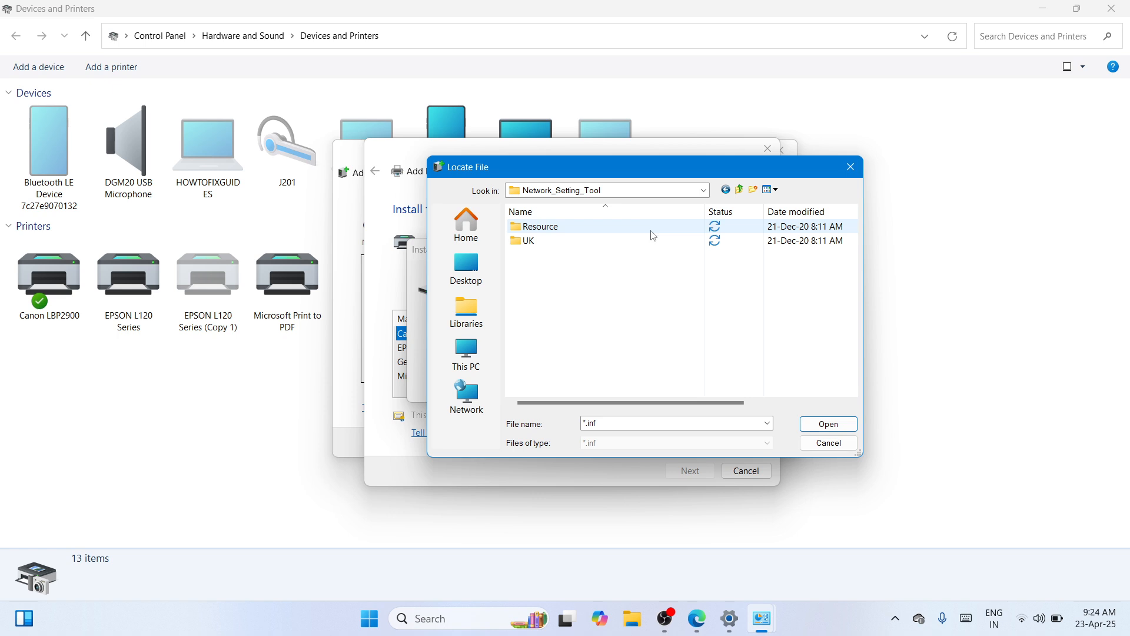
double_click(649, 229)
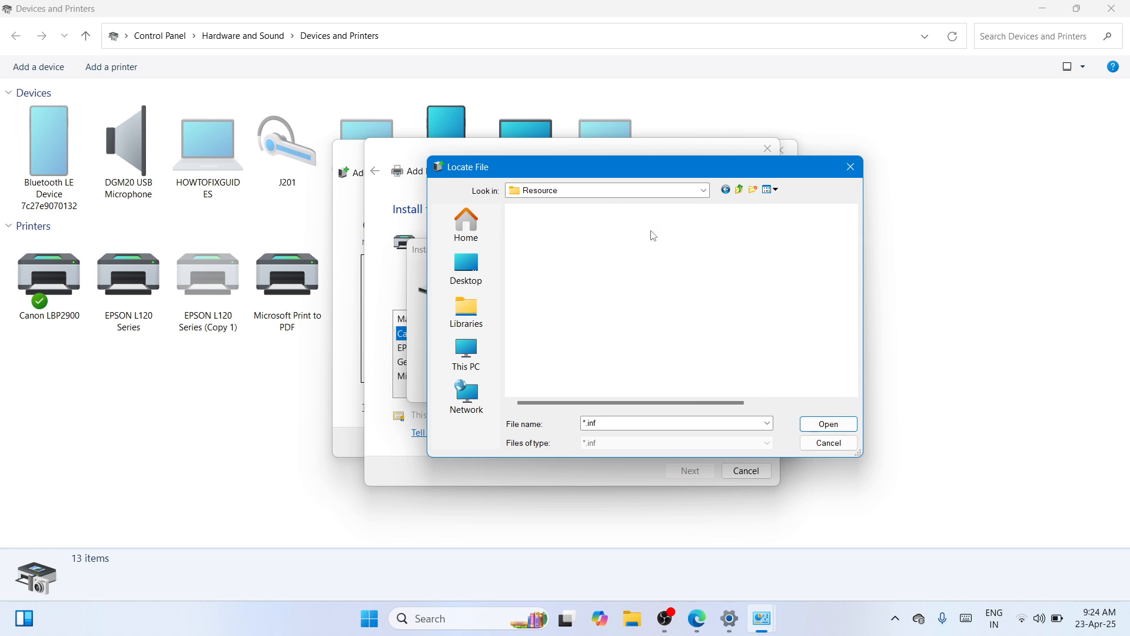
left_click(704, 190)
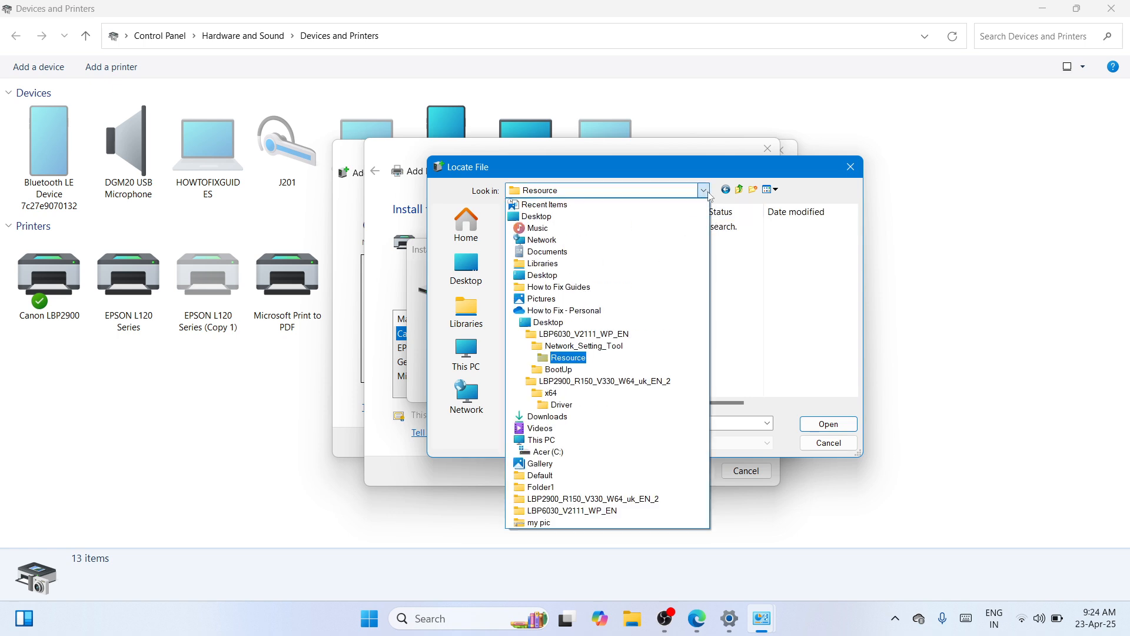
left_click(591, 381)
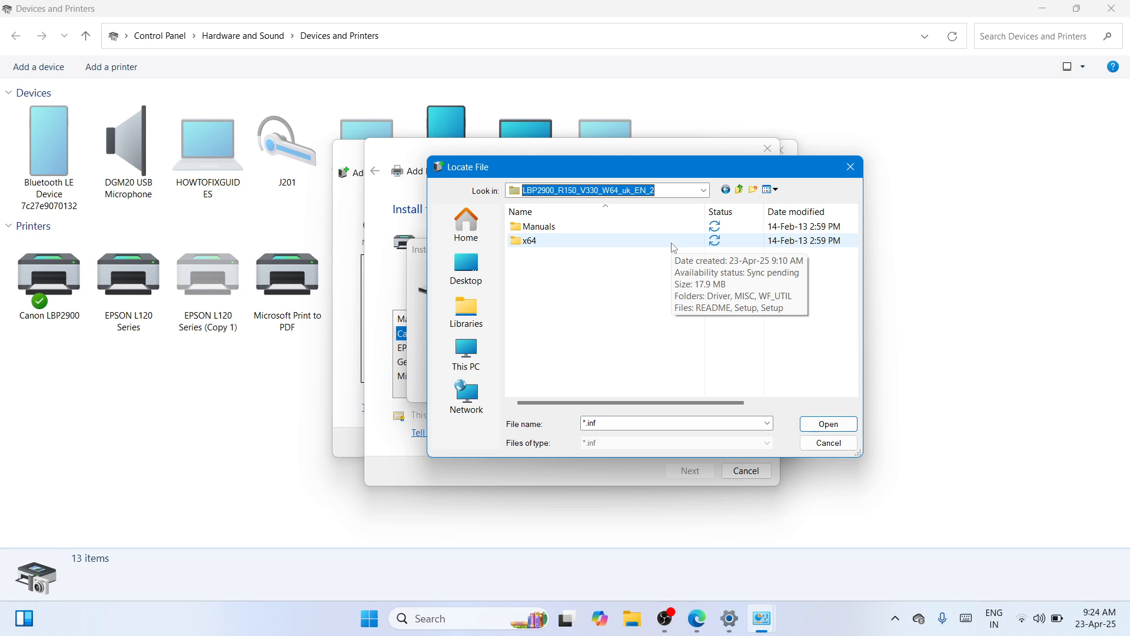
left_click(704, 190)
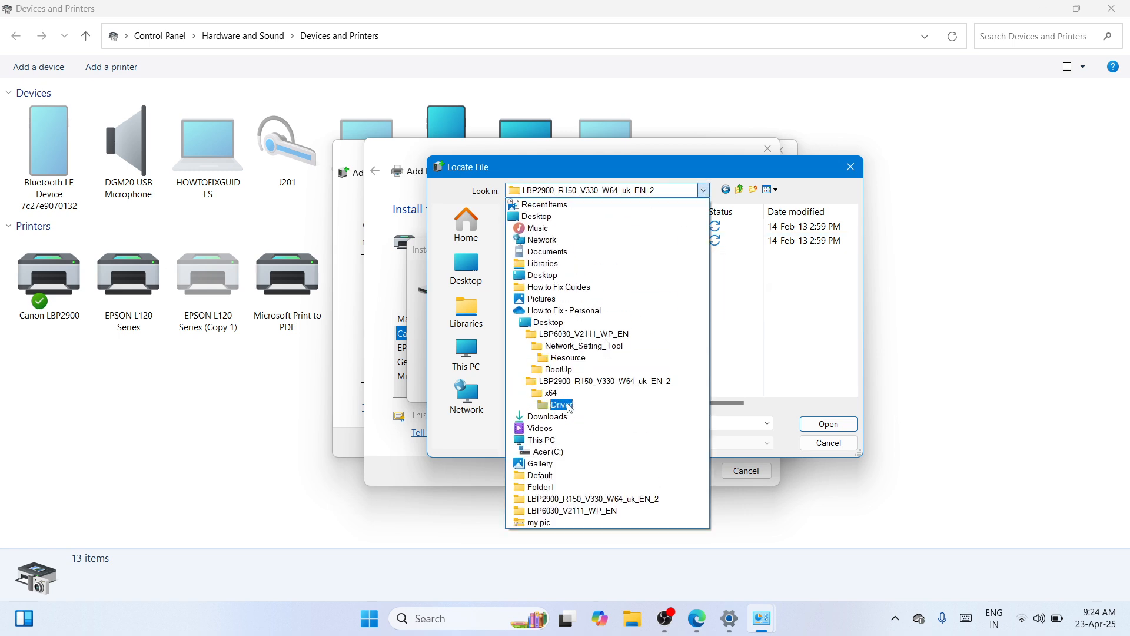
left_click(584, 335)
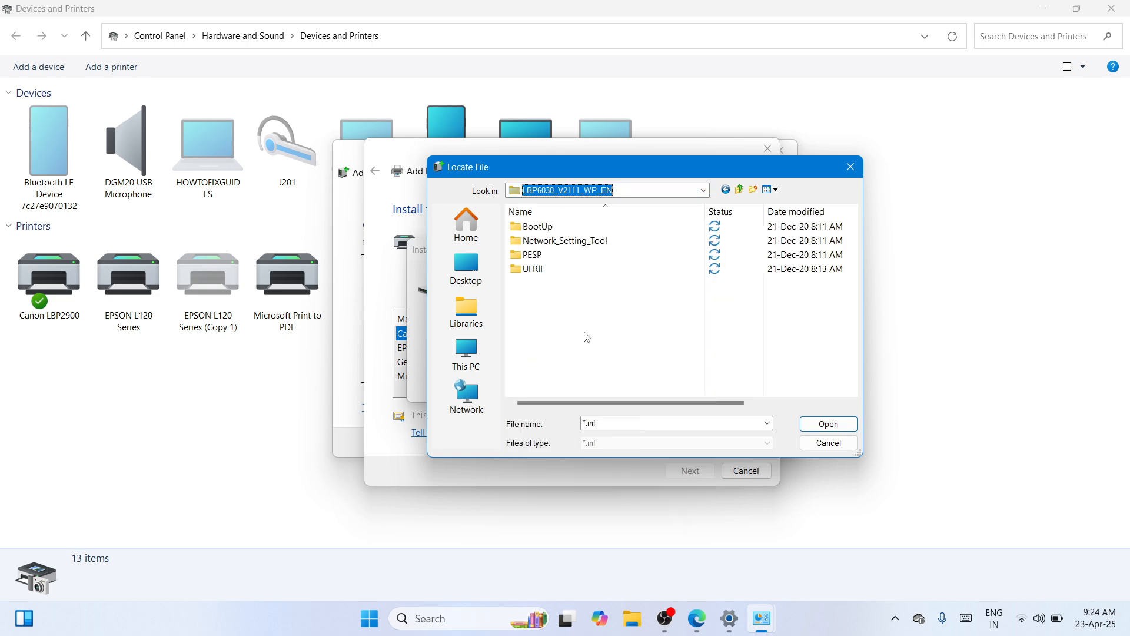
Step: Load the CNLB0KA64 driver file from the UFRII, uk_eng, x64, Driver subfolder as the manufacturer's installation source
double_click(641, 269)
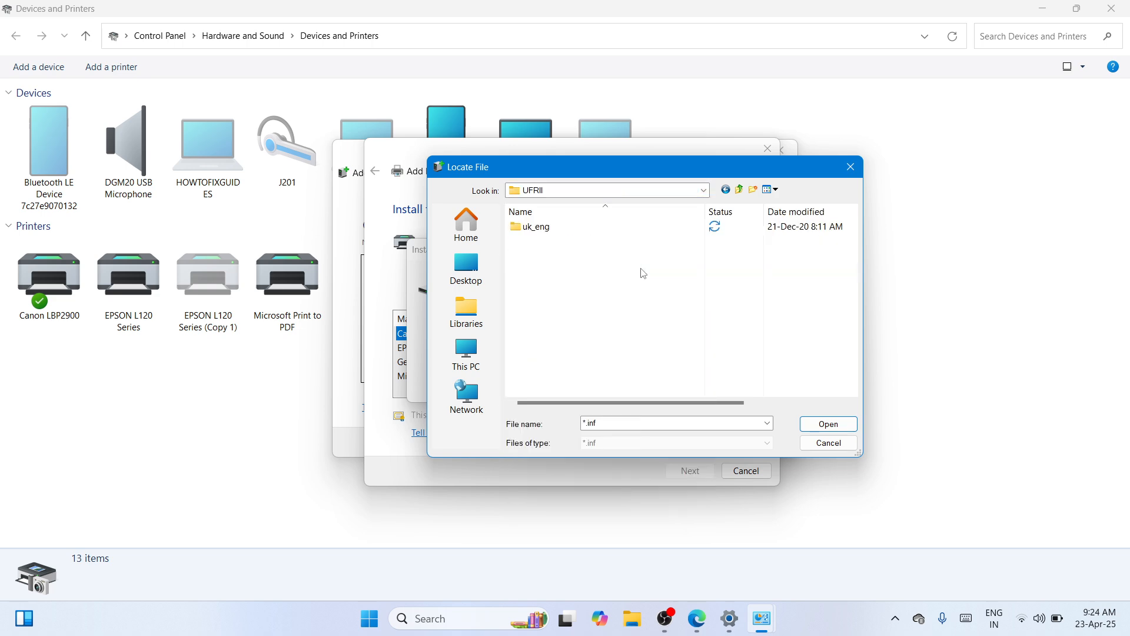
double_click(665, 230)
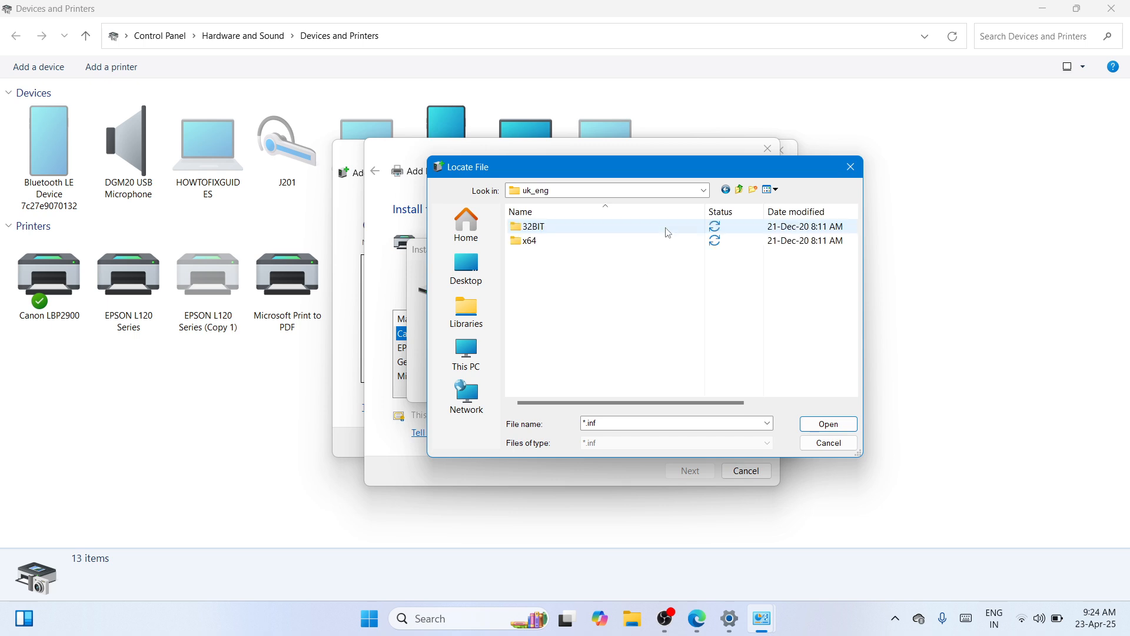
left_click(606, 243)
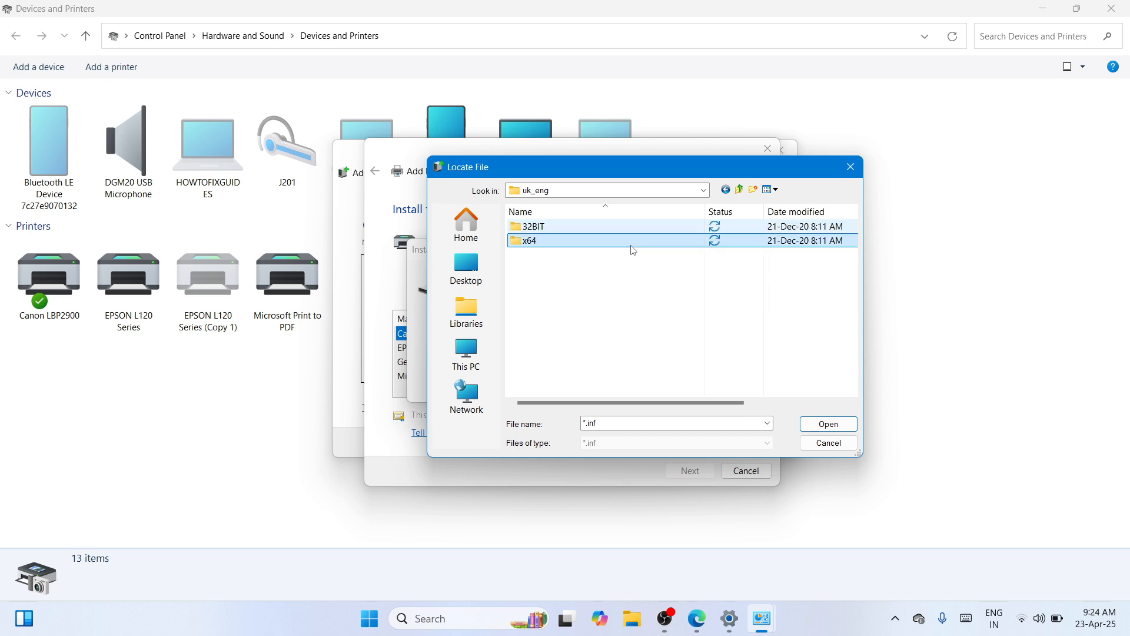
double_click(605, 244)
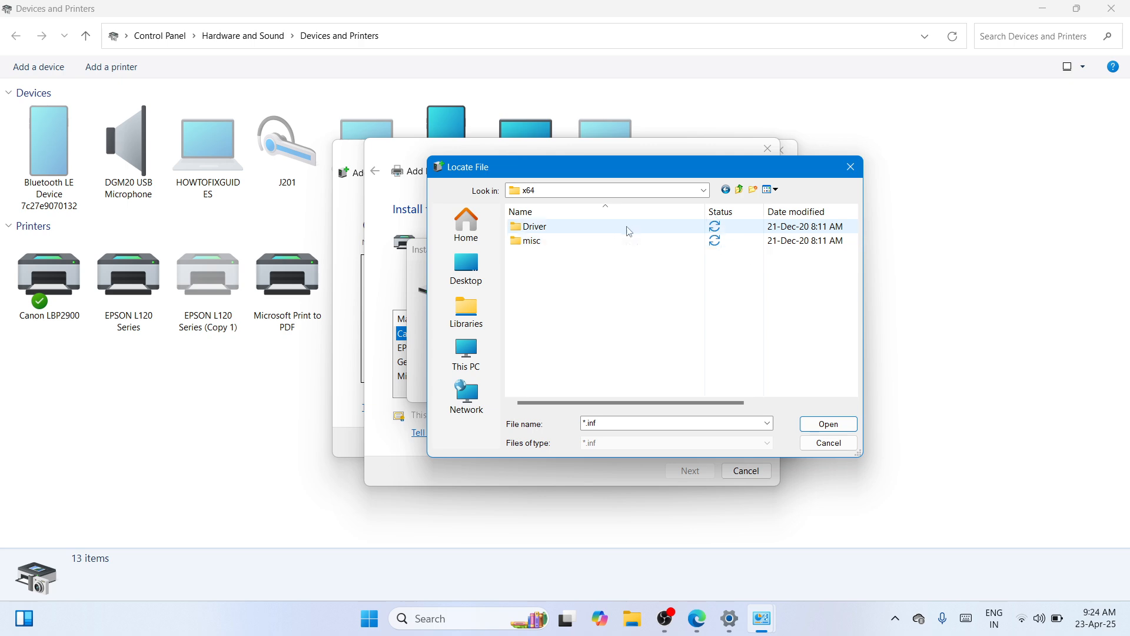
double_click(640, 228)
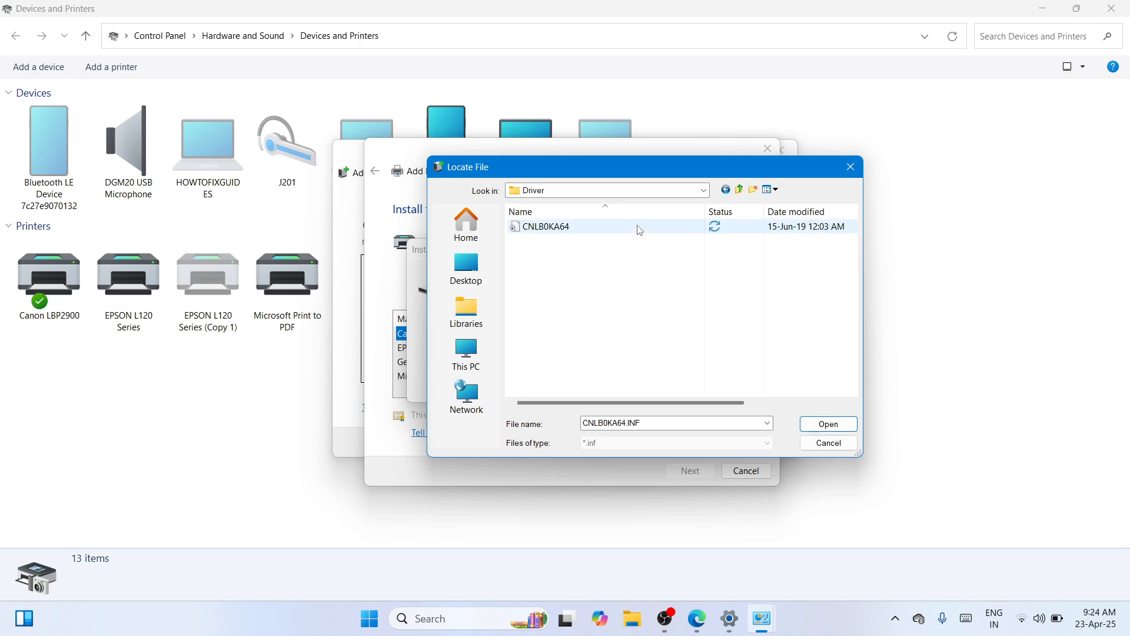
left_click(588, 227)
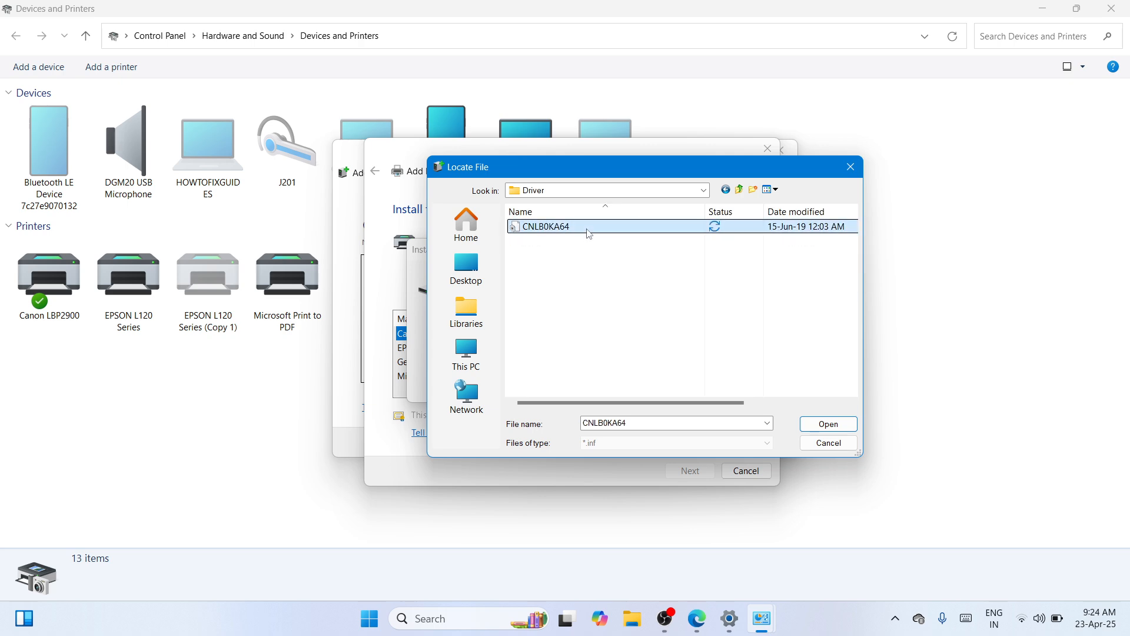
left_click(827, 425)
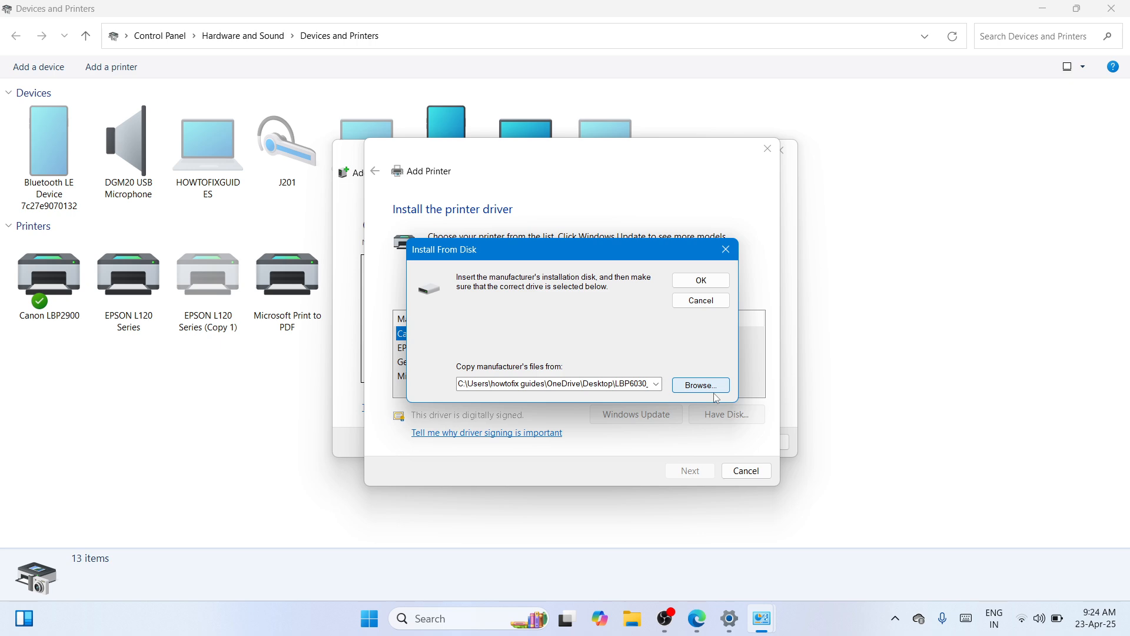
left_click(703, 281)
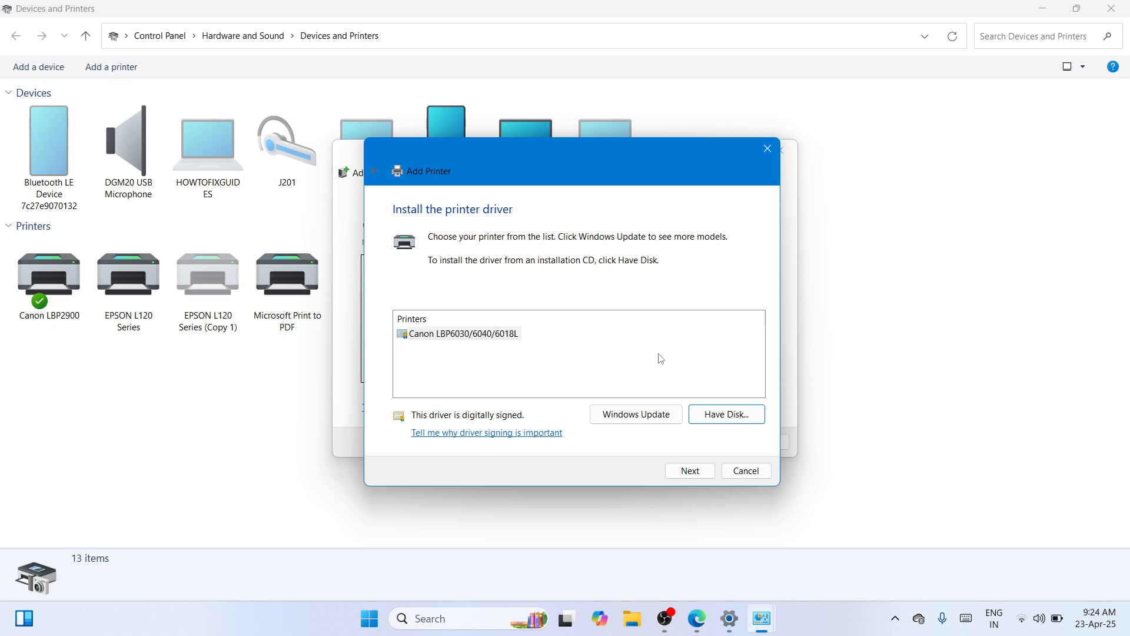
Step: Install the Canon LBP6030/6040/6018L driver with the suggested printer name and allow the installation to change the device
left_click(689, 471)
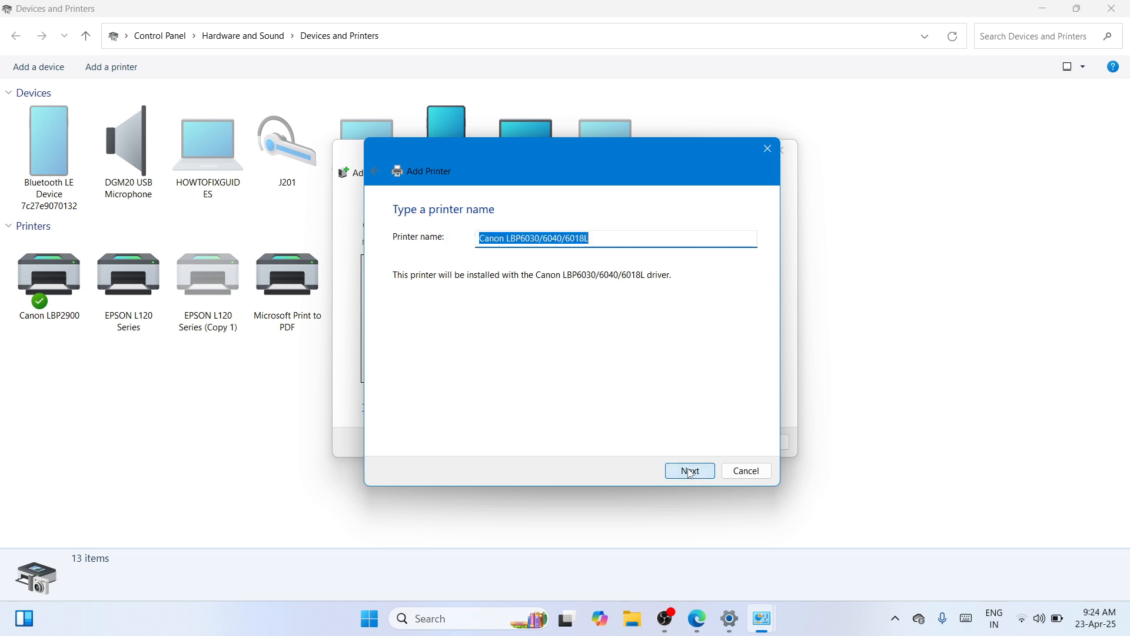
left_click(690, 471)
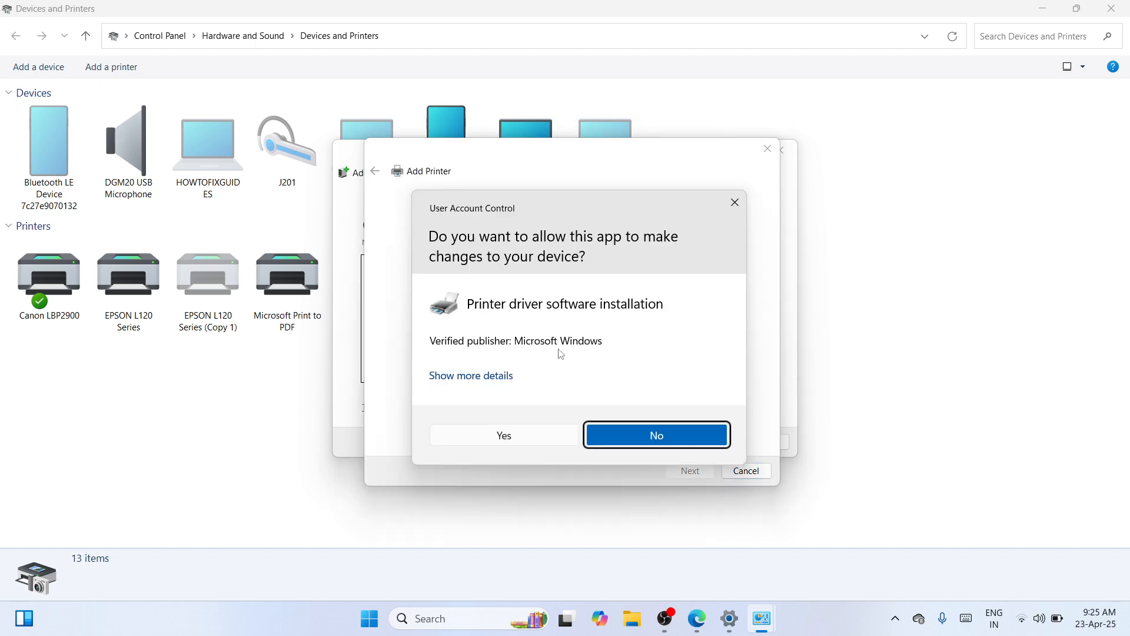
left_click(539, 435)
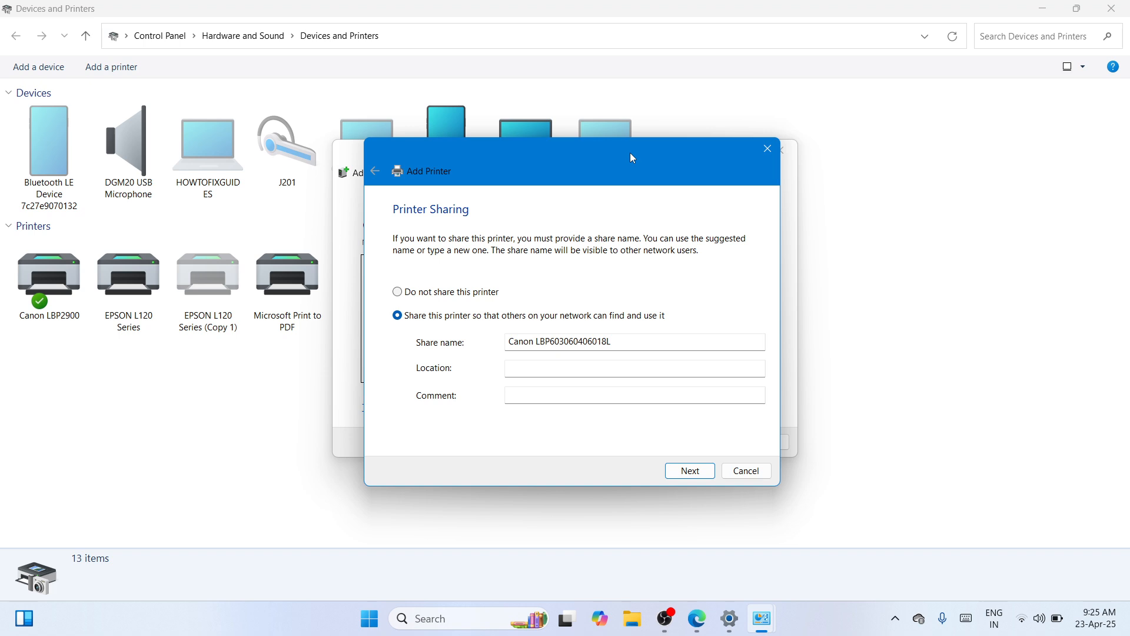
Step: Share the printer on the network under the share name Canon LBP6030B and finish the Add Printer wizard
left_click(628, 344)
key("BackSpace")
key("BackSpace")
key("BackSpace")
key("BackSpace")
key("BackSpace")
key("BackSpace")
key("BackSpace")
key("BackSpace")
key("BackSpace")
type("B")
left_click(687, 476)
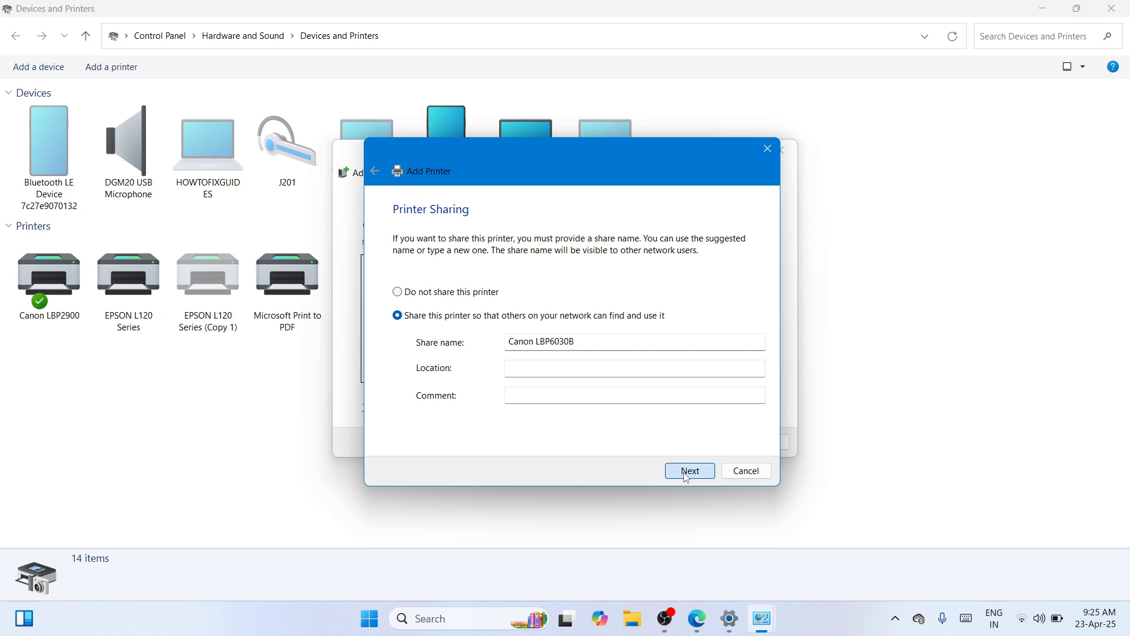
left_click(688, 472)
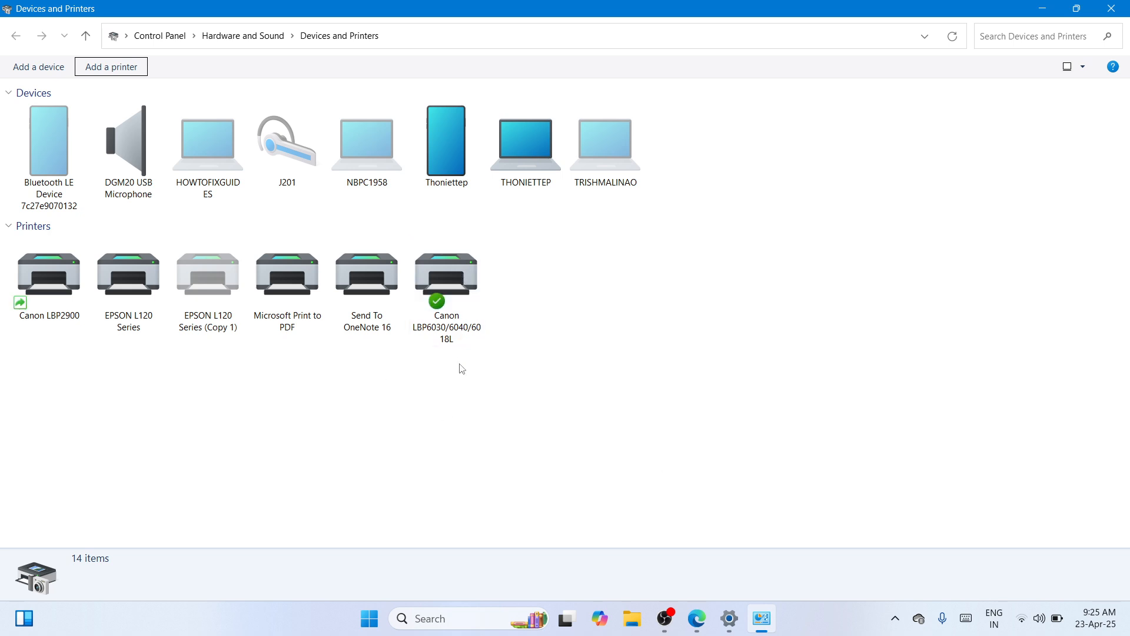
Step: Close the Devices and Printers window and the Settings app to return to the desktop
left_click(515, 432)
left_click(1121, 7)
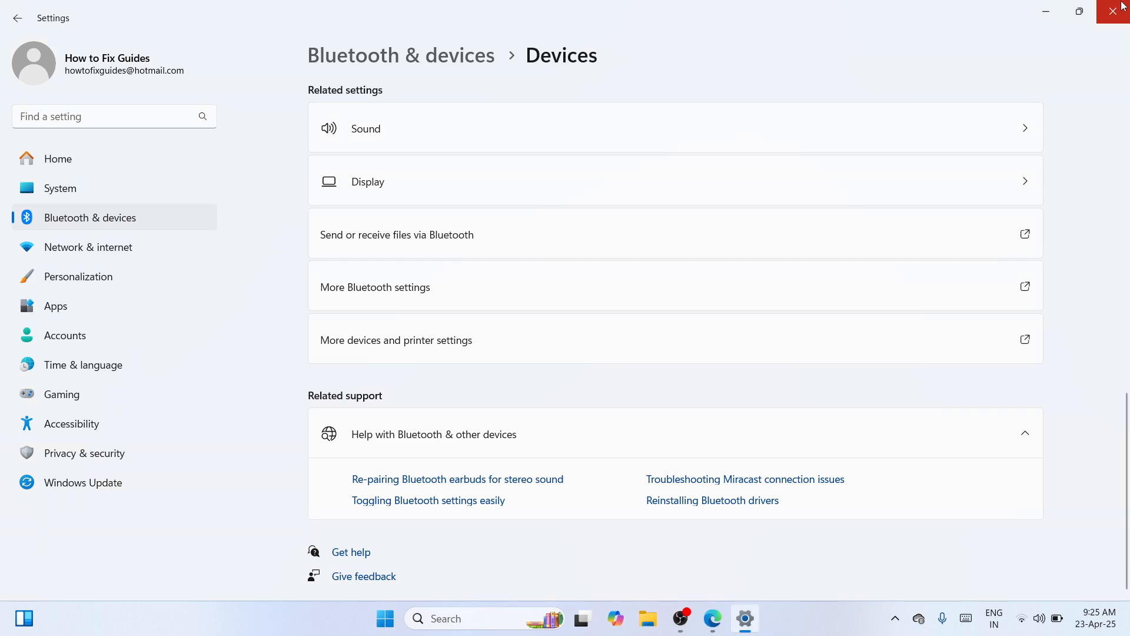
left_click(1123, 7)
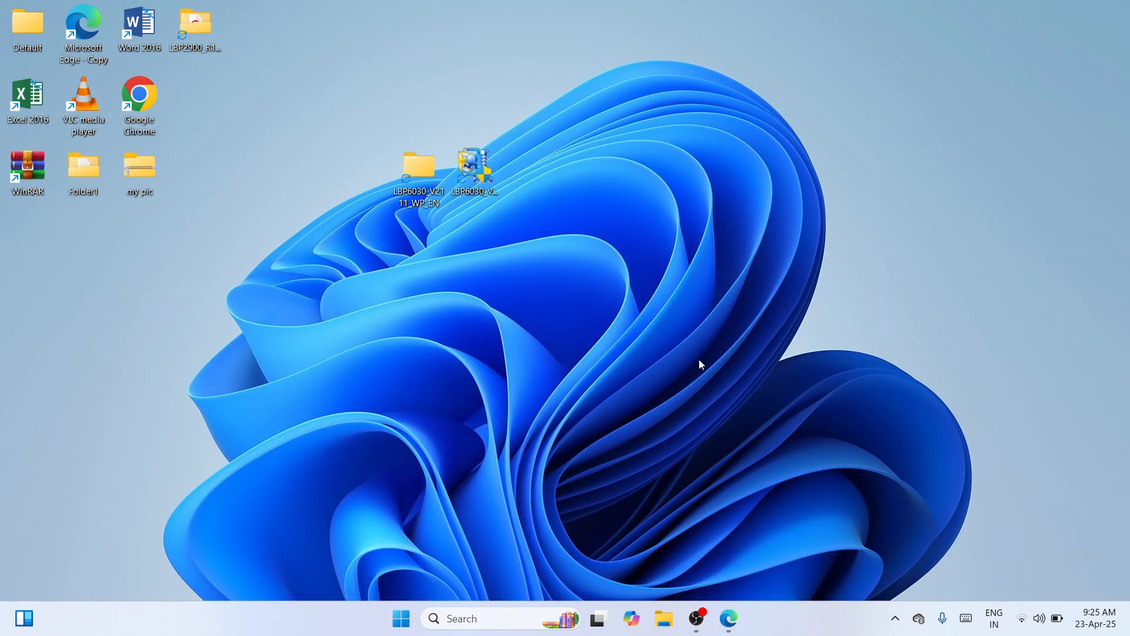